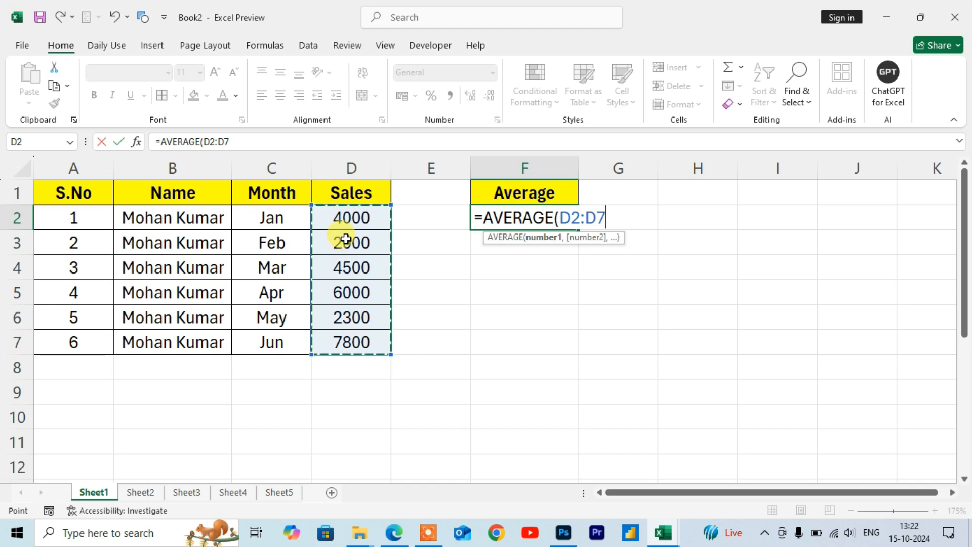
Complete the AVERAGE formula for the sales range D2:D7 in cell F2
{"action": "type", "text": ")"}
{"action": "key", "text": "Return"}
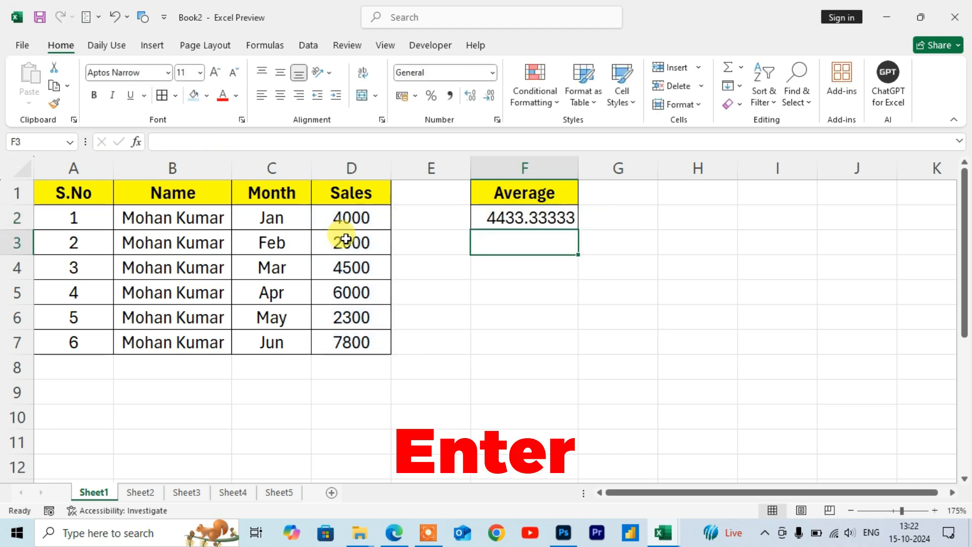
{"action": "left_click", "coordinate": [524, 217]}
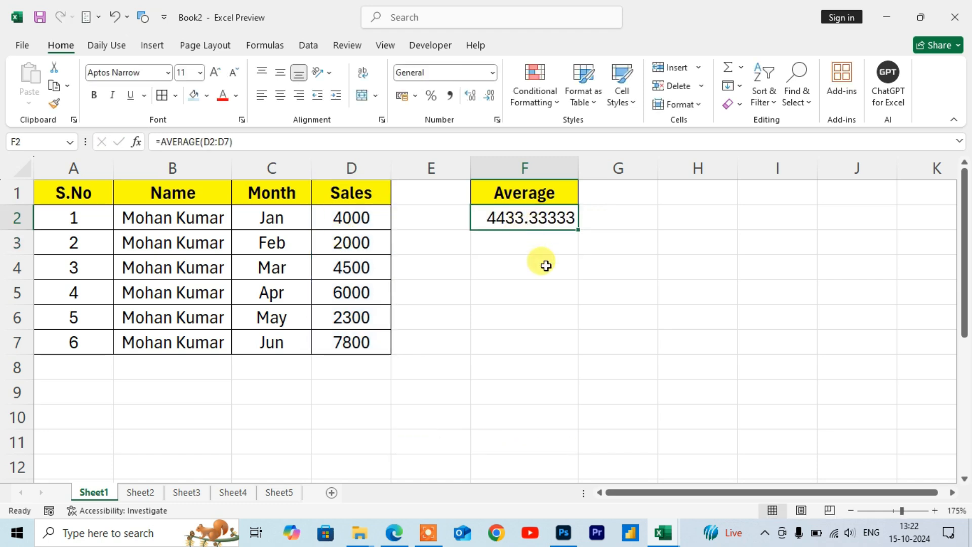
On Sheet2, enter an AVERAGEA formula in cell F2 that averages the Sales range D2:D7
{"action": "left_click", "coordinate": [144, 494]}
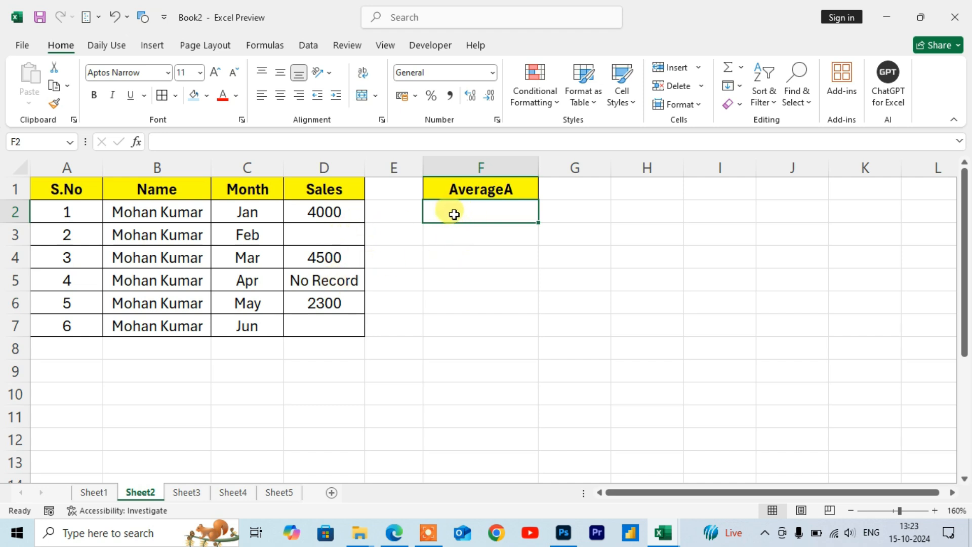
{"action": "type", "text": "=ave"}
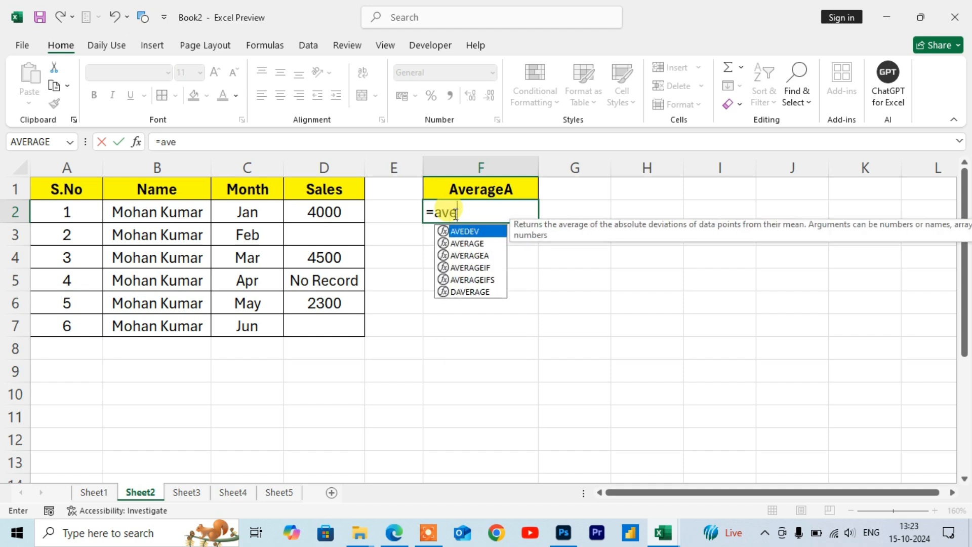
{"action": "type", "text": "ragea"}
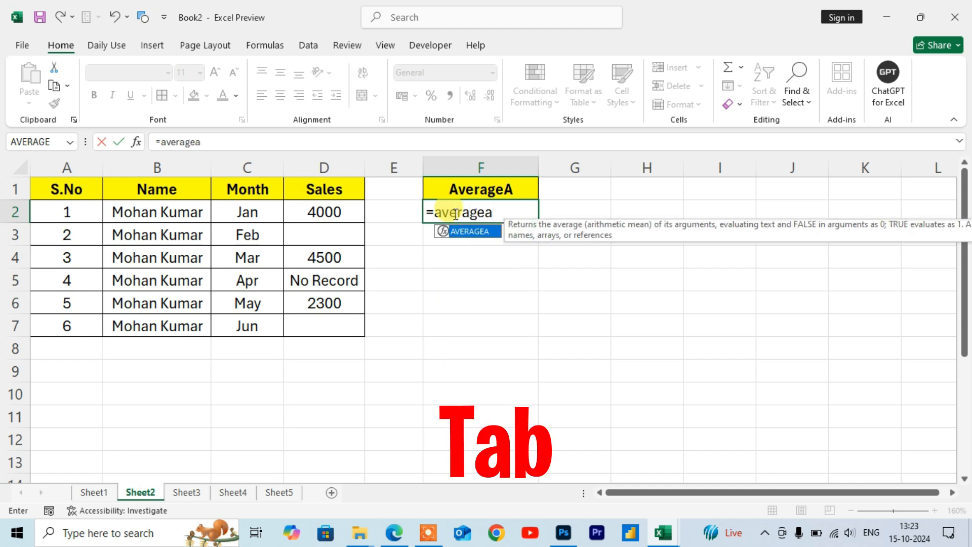
{"action": "key", "text": "Tab"}
{"action": "left_click_drag", "start_coordinate": [325, 214], "coordinate": [333, 331]}
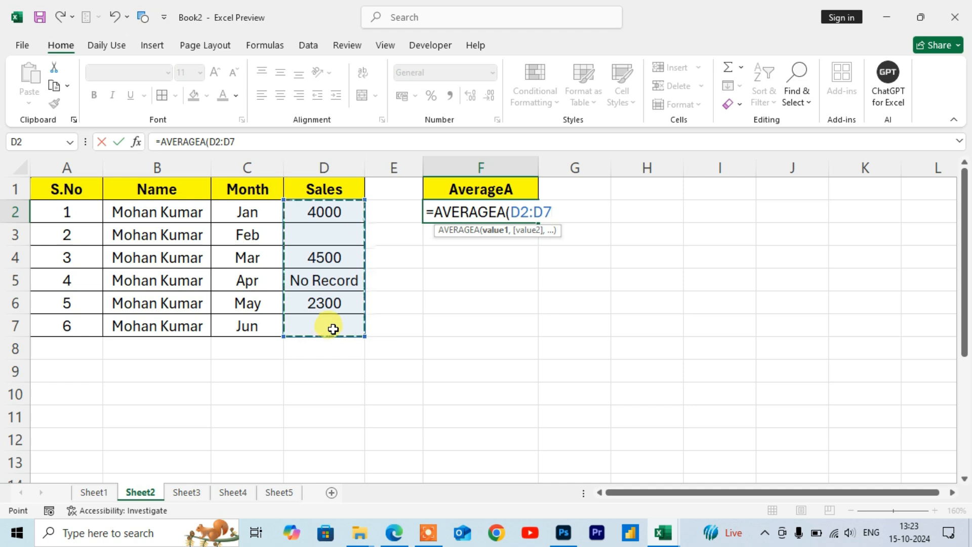
{"action": "key", "text": "Return"}
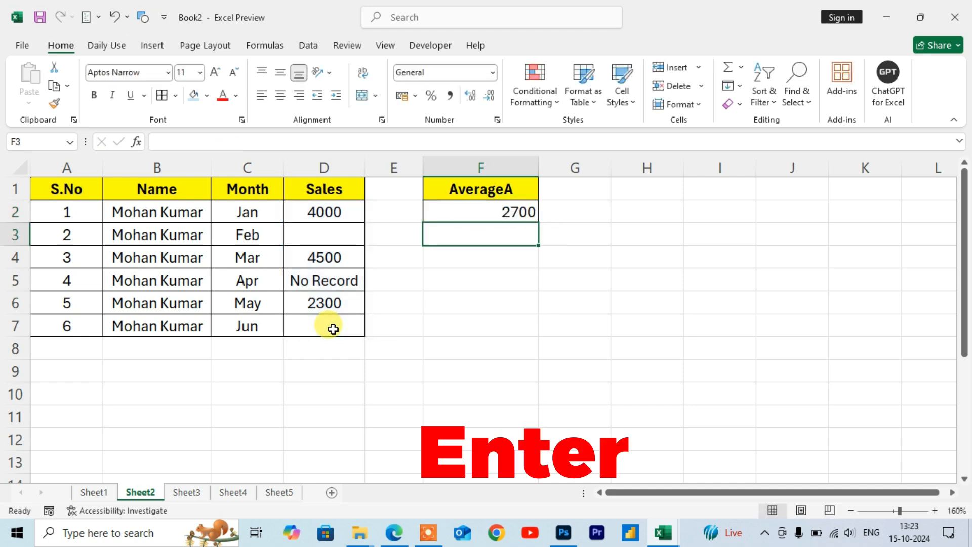
Check the AVERAGEA result in F2 against the numeric, blank and text entries in the Sales column
{"action": "left_click", "coordinate": [505, 212]}
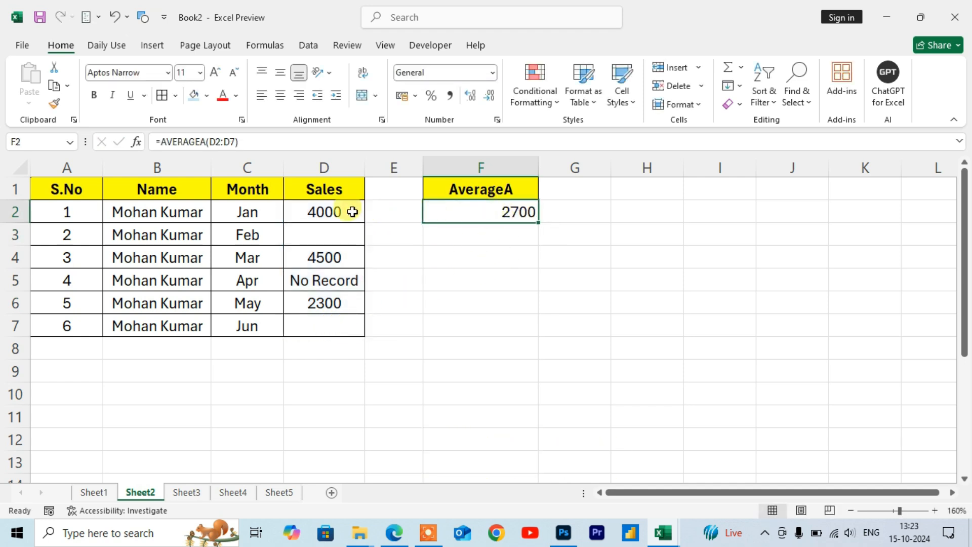
{"action": "left_click", "coordinate": [326, 253]}
{"action": "left_click", "coordinate": [330, 295]}
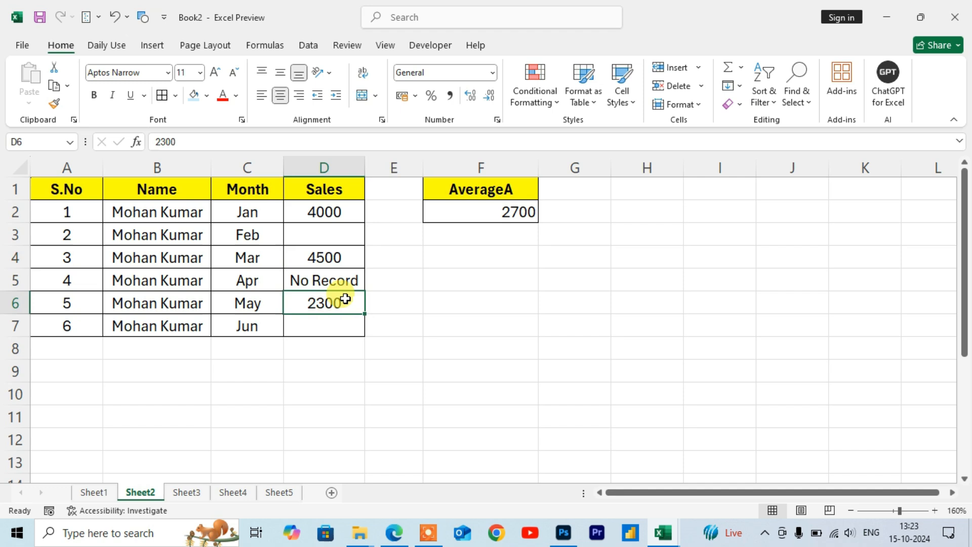
{"action": "left_click", "coordinate": [475, 217]}
{"action": "left_click_drag", "start_coordinate": [334, 234], "coordinate": [334, 280]}
{"action": "left_click_drag", "start_coordinate": [345, 235], "coordinate": [349, 273]}
{"action": "left_click", "coordinate": [496, 262]}
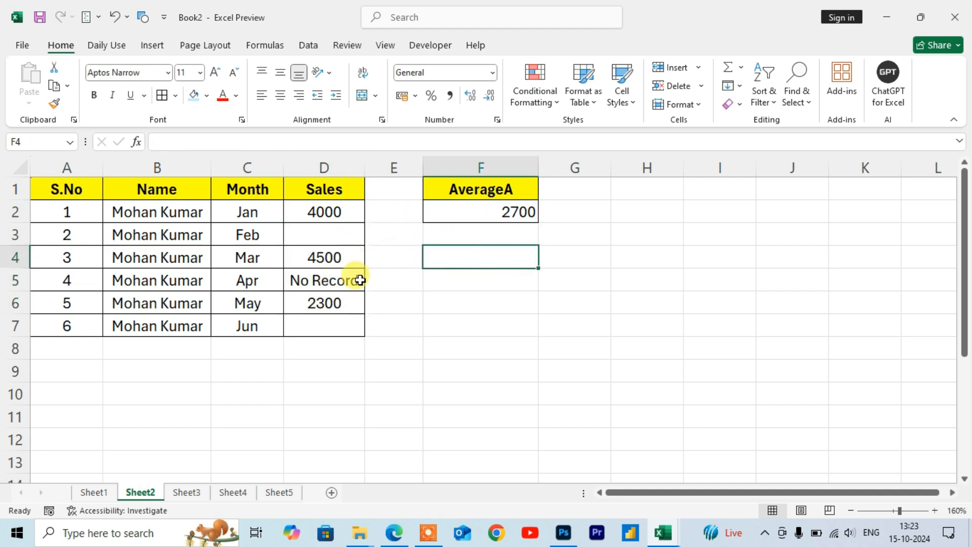
Open Sheet3 and examine the column headers of its sales table, from S.No through Total Sales
{"action": "left_click", "coordinate": [194, 494]}
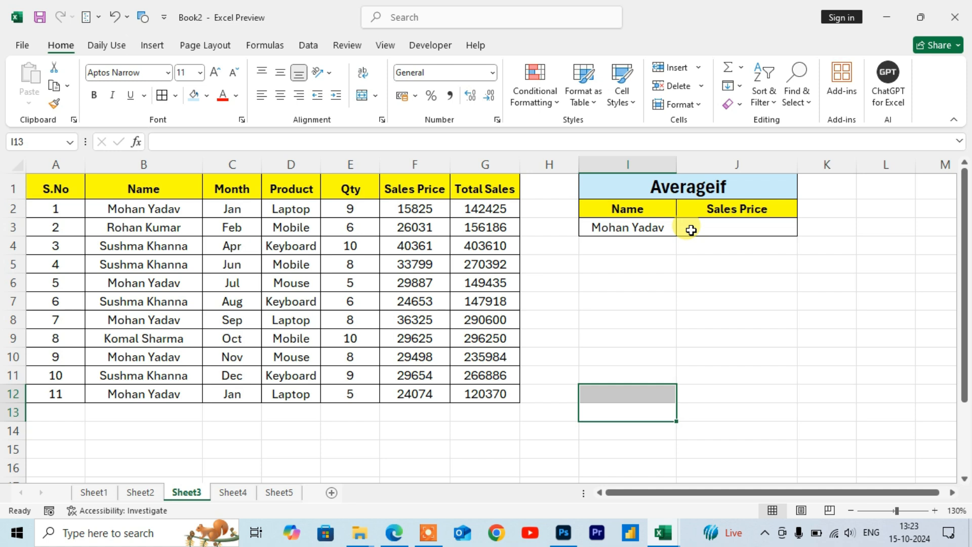
{"action": "left_click", "coordinate": [56, 198]}
{"action": "left_click", "coordinate": [132, 191]}
{"action": "left_click", "coordinate": [232, 193]}
{"action": "left_click", "coordinate": [286, 197]}
{"action": "left_click", "coordinate": [354, 188]}
{"action": "left_click", "coordinate": [404, 191]}
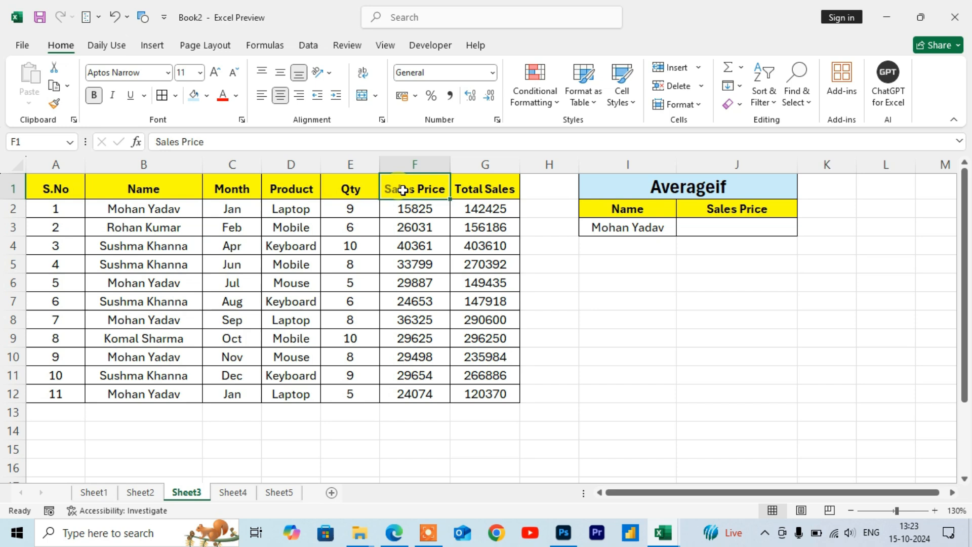
{"action": "left_click", "coordinate": [462, 193]}
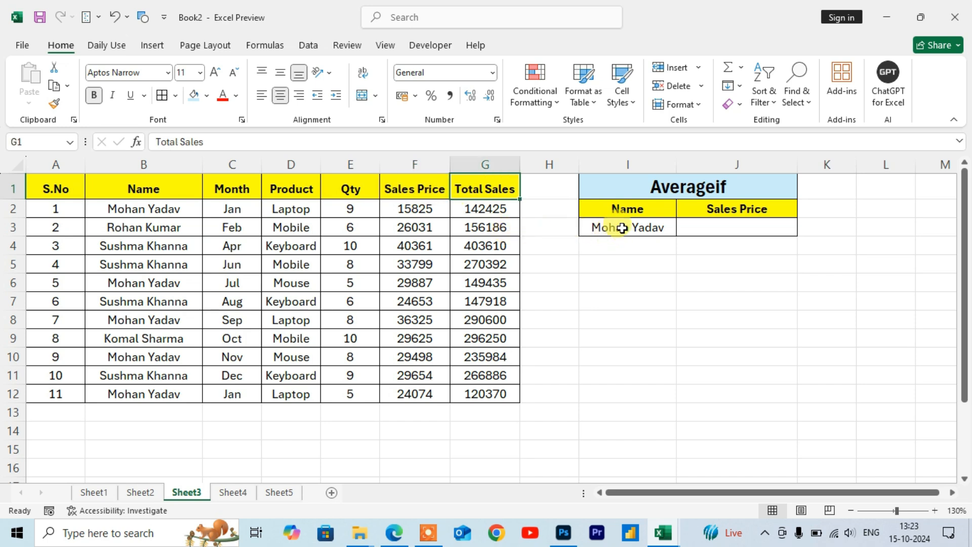
Begin an AVERAGEIF formula in cell J3 with the Name column B1:B12 as the criteria range
{"action": "left_click", "coordinate": [726, 229]}
{"action": "type", "text": "="}
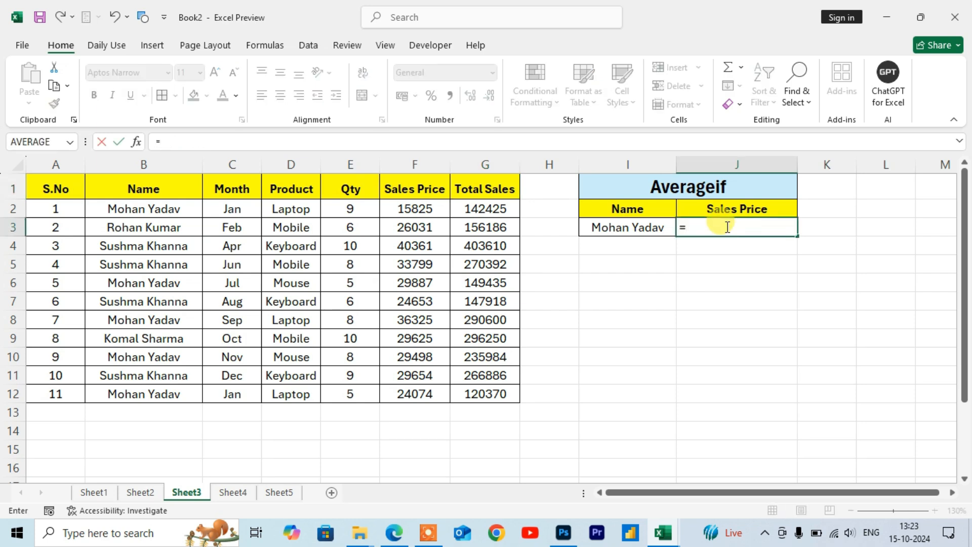
{"action": "type", "text": "averageif"}
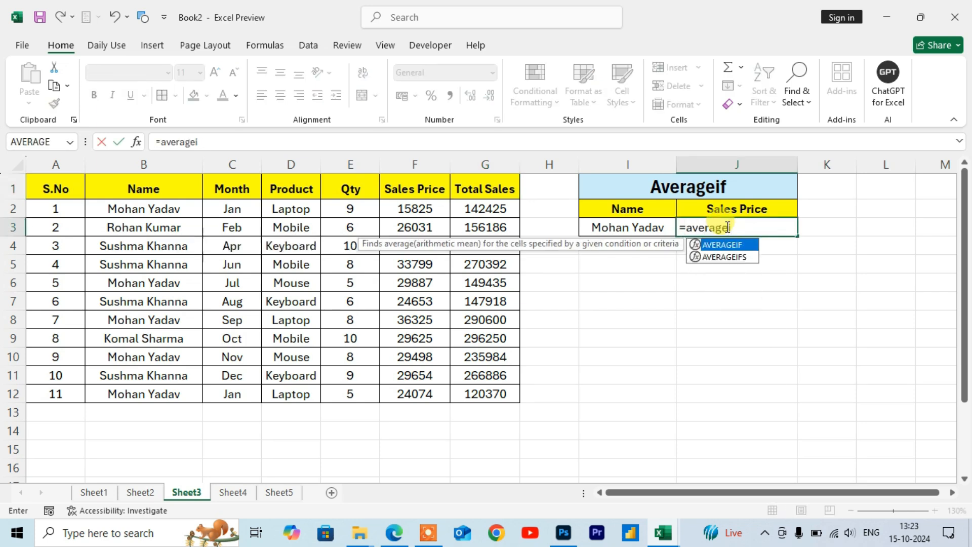
{"action": "key", "text": "Tab"}
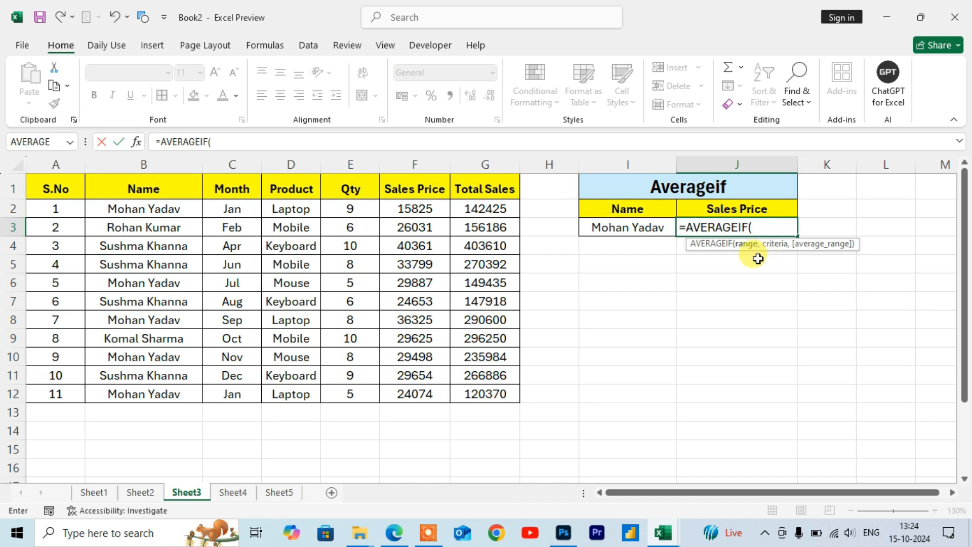
{"action": "left_click_drag", "start_coordinate": [151, 189], "coordinate": [136, 375]}
{"action": "type", "text": ","}
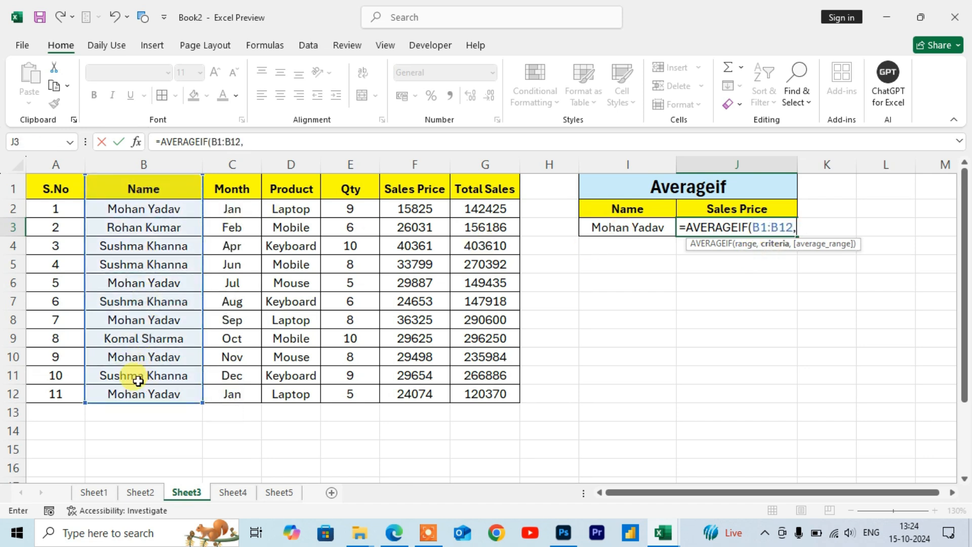
Complete the AVERAGEIF formula in J3 with I3 as the criterion and Sales Price range F1:F12 as the average range
{"action": "left_click", "coordinate": [597, 231]}
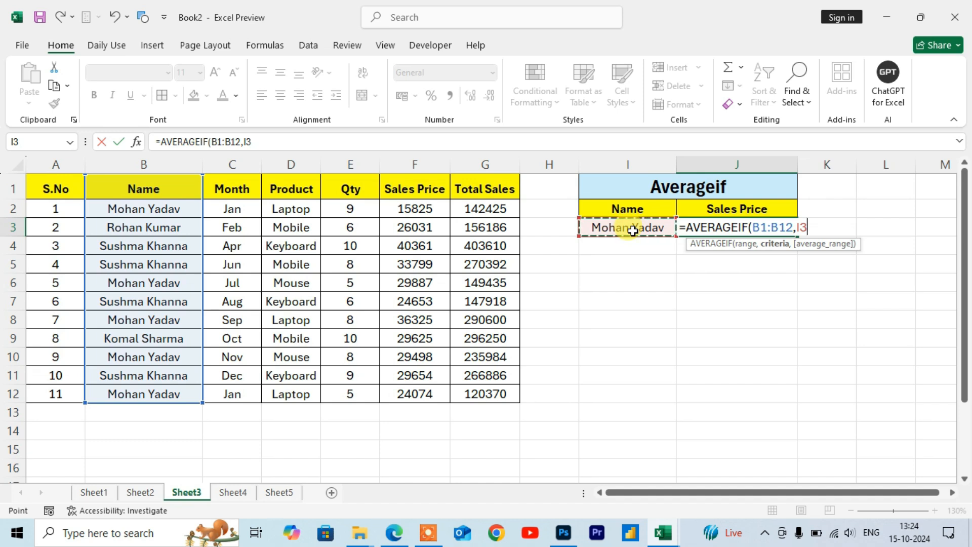
{"action": "type", "text": ","}
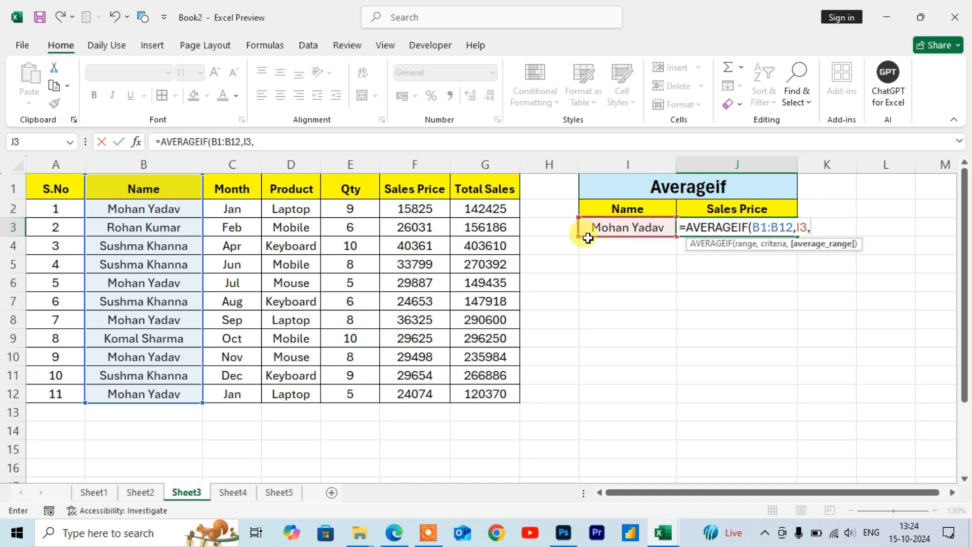
{"action": "left_click_drag", "start_coordinate": [420, 186], "coordinate": [397, 391]}
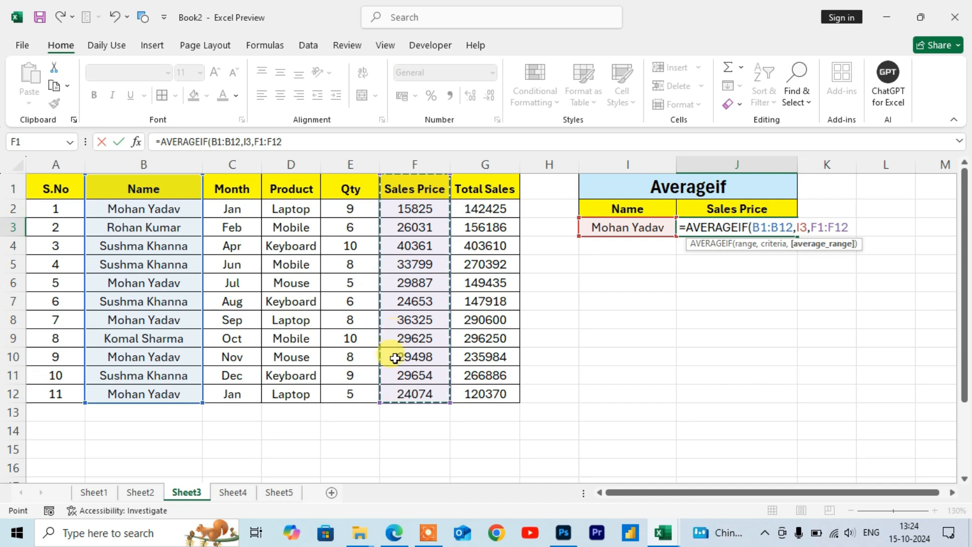
{"action": "type", "text": ")"}
{"action": "key", "text": "Return"}
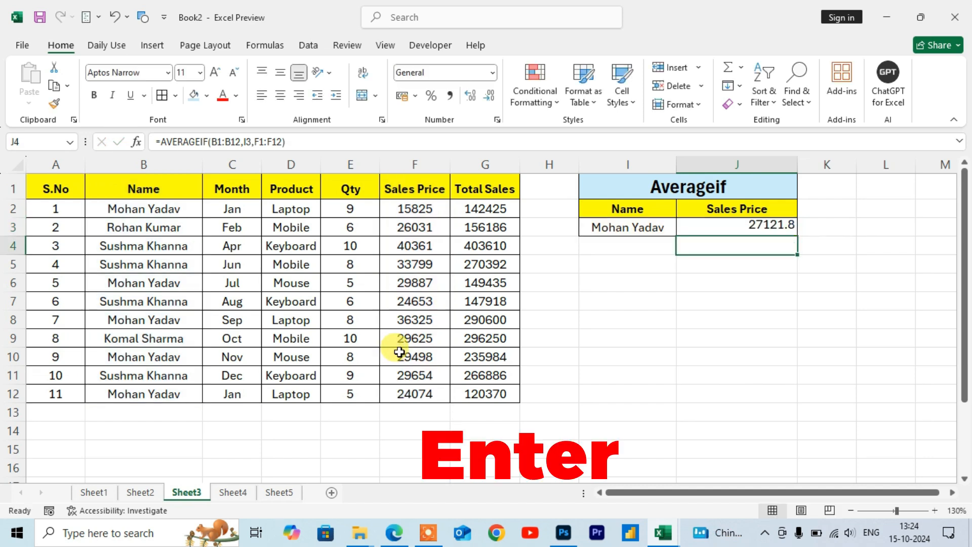
{"action": "left_click", "coordinate": [722, 224]}
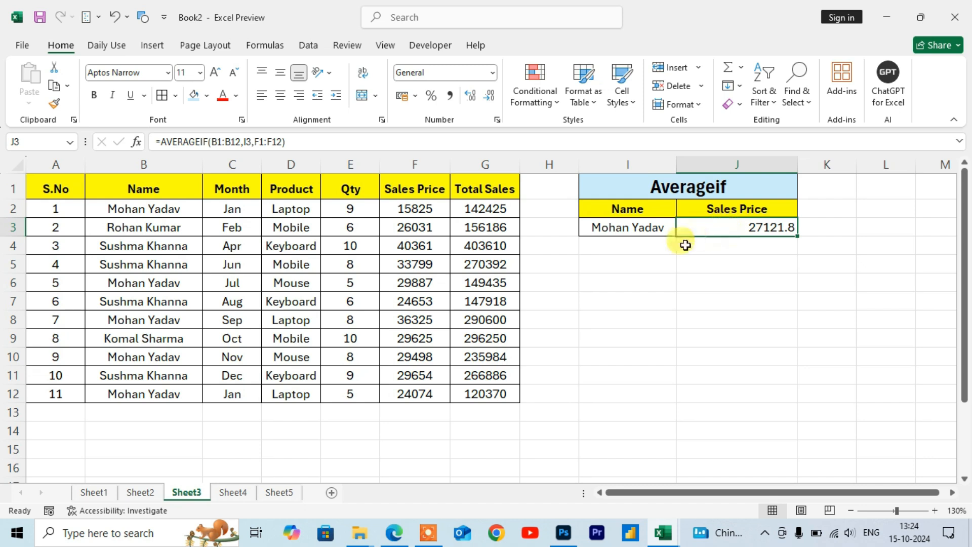
{"action": "left_click", "coordinate": [615, 233]}
{"action": "left_click", "coordinate": [723, 228]}
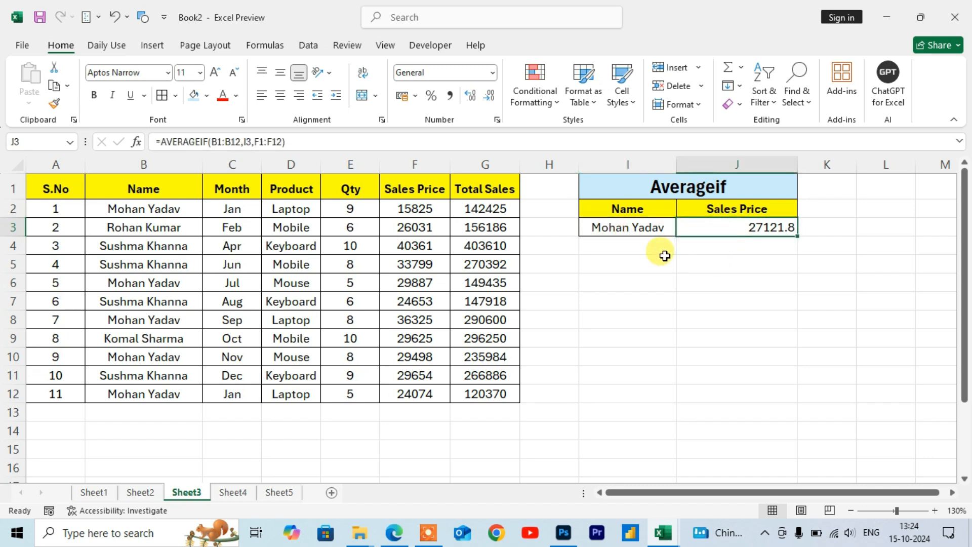
In I5, enter an AVERAGEIF formula using B1:B12, the name from I3 as quoted text for the criterion, and average range F1:F12
{"action": "left_click", "coordinate": [631, 227]}
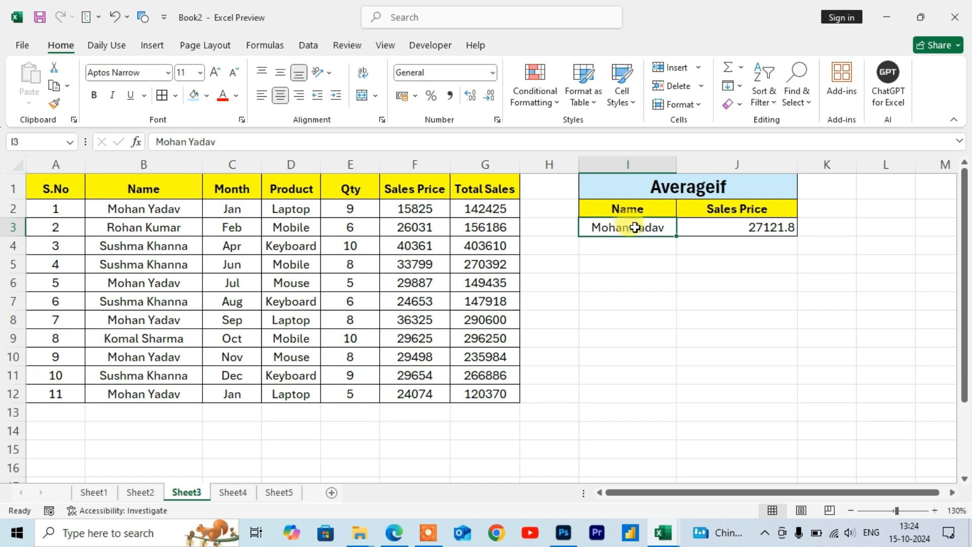
{"action": "left_click", "coordinate": [647, 270]}
{"action": "type", "text": "=averageif"}
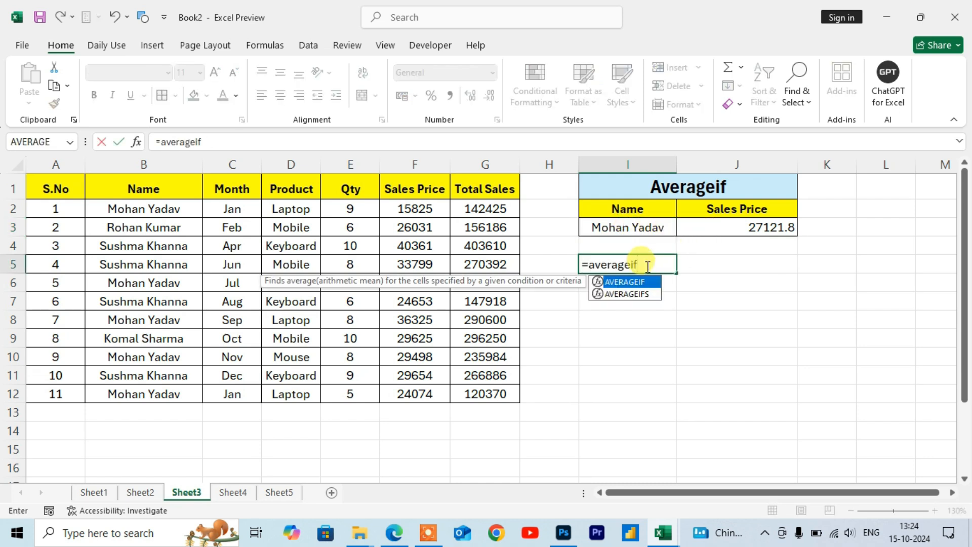
{"action": "key", "text": "Tab"}
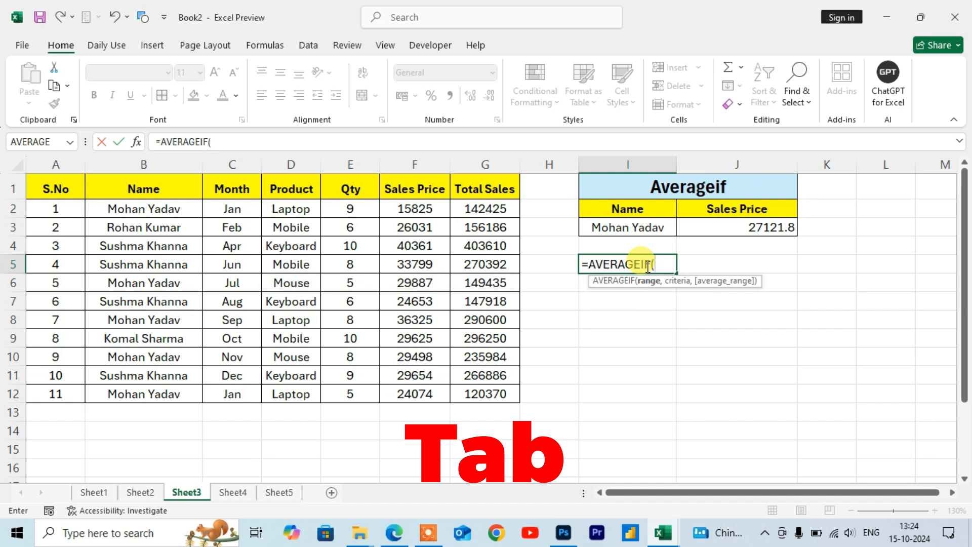
{"action": "left_click_drag", "start_coordinate": [156, 191], "coordinate": [144, 394]}
{"action": "type", "text": ",\"Moha"}
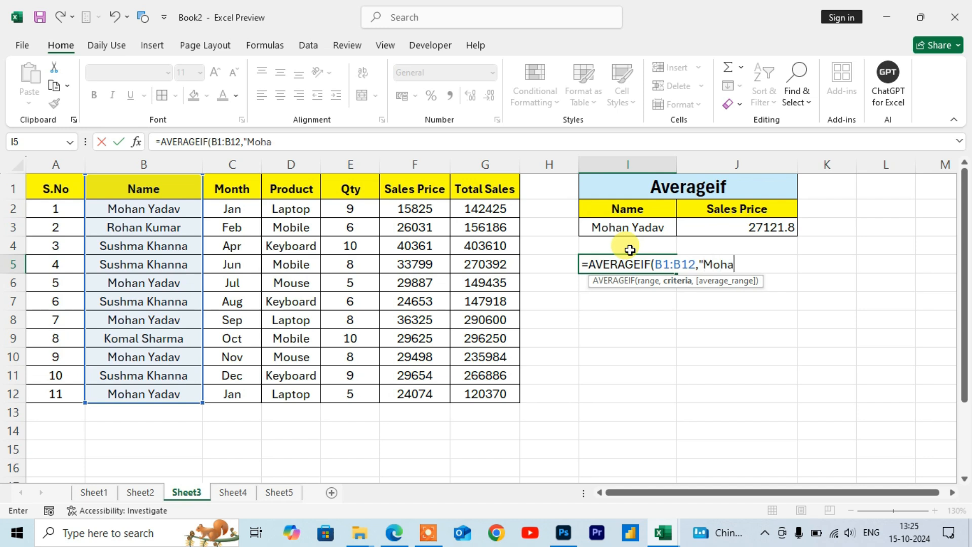
{"action": "type", "text": ","}
{"action": "left_click_drag", "start_coordinate": [414, 189], "coordinate": [419, 393]}
{"action": "type", "text": ")"}
{"action": "key", "text": "Return"}
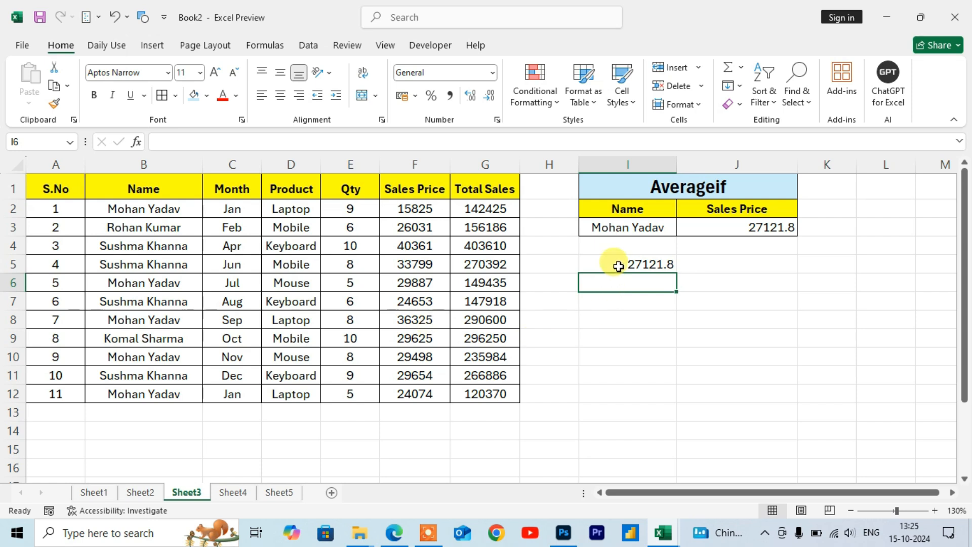
{"action": "left_click", "coordinate": [616, 264]}
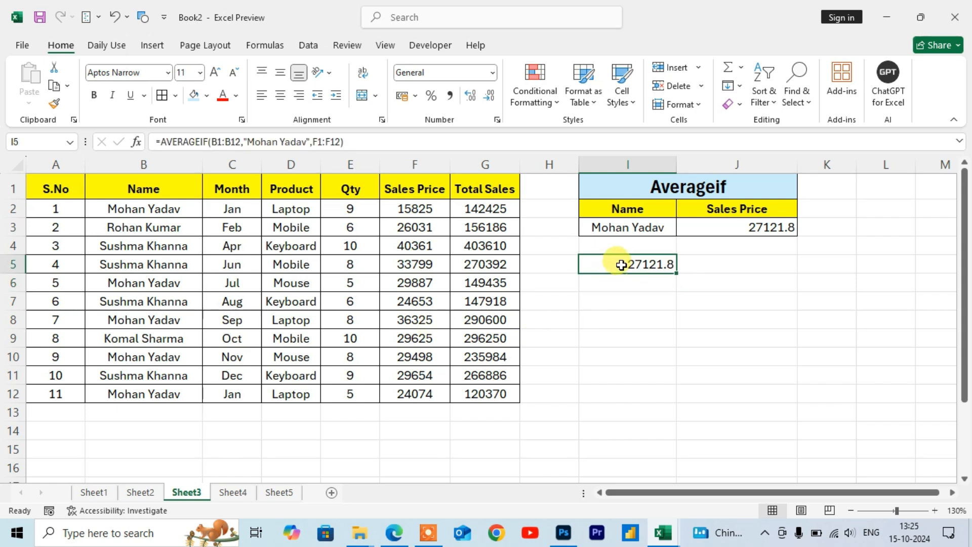
{"action": "left_click", "coordinate": [634, 334]}
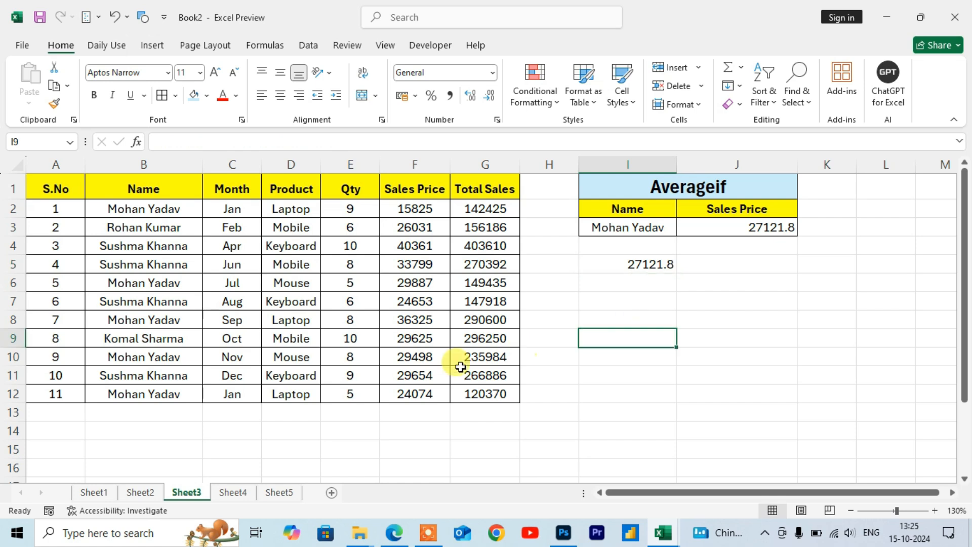
Compare Sheet3's single name criterion with Sheet4's Name and Product criteria, and review the Sales Price column on Sheet4
{"action": "left_click", "coordinate": [229, 494]}
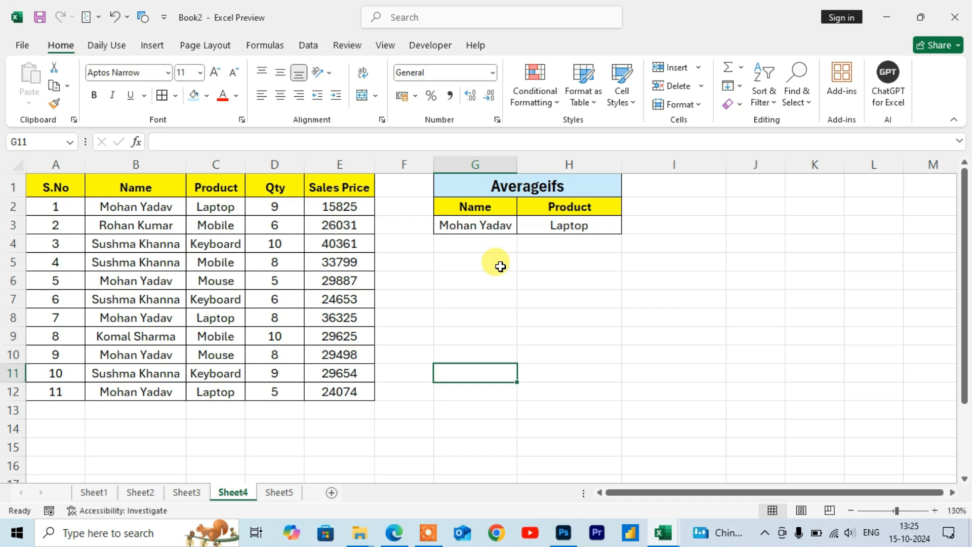
{"action": "left_click", "coordinate": [198, 494]}
{"action": "left_click", "coordinate": [597, 229]}
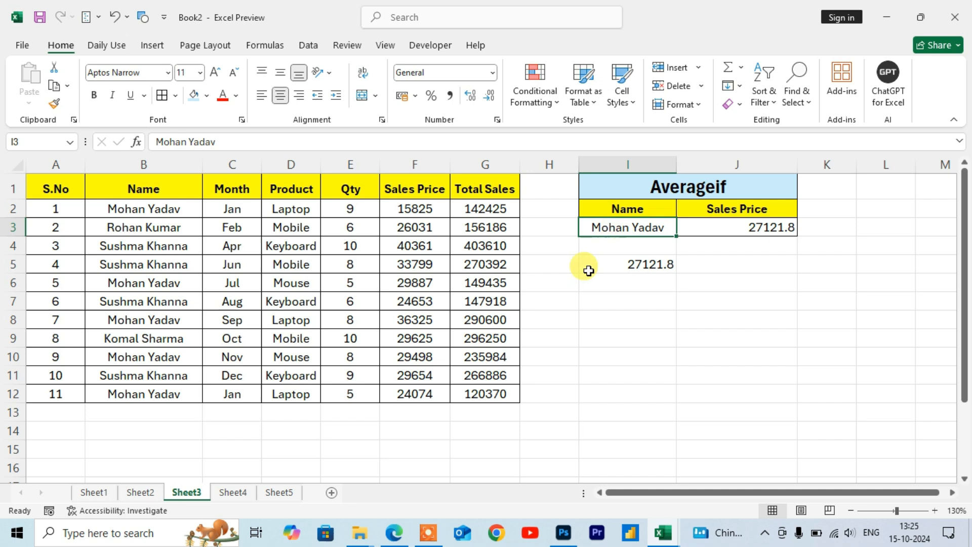
{"action": "left_click", "coordinate": [232, 494]}
{"action": "left_click", "coordinate": [481, 225]}
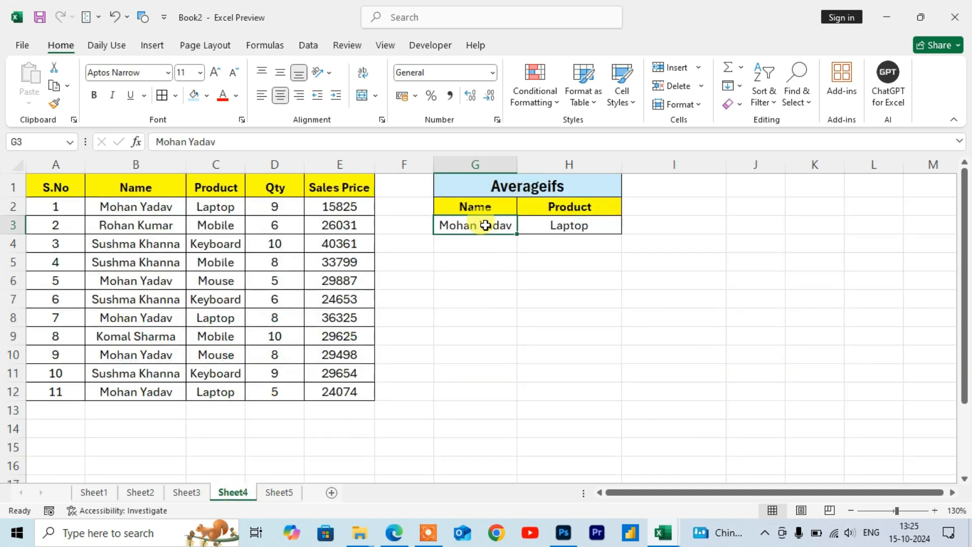
{"action": "left_click", "coordinate": [550, 225]}
{"action": "left_click_drag", "start_coordinate": [335, 186], "coordinate": [326, 373]}
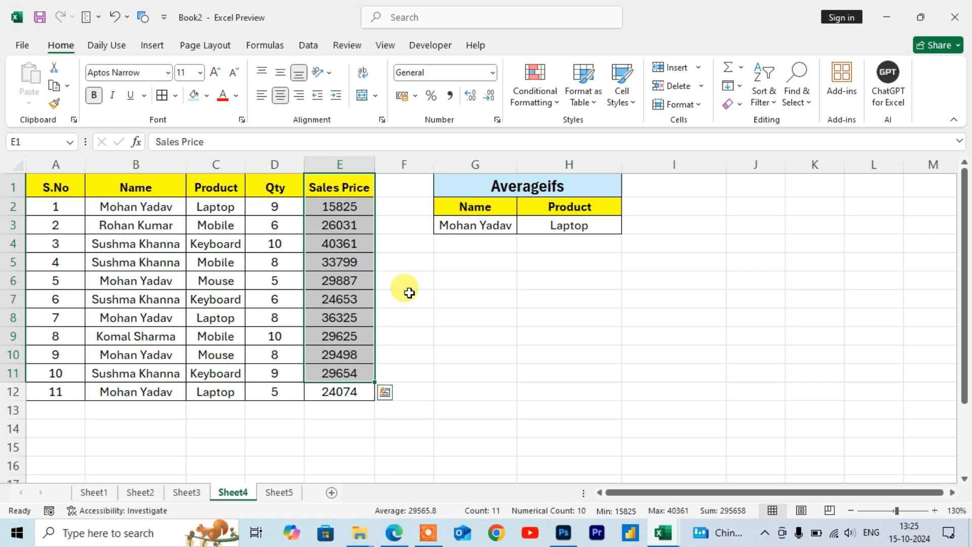
Begin an AVERAGEIFS formula in cell G5 of Sheet4 with the Sales Price column E1:E12 as the average range
{"action": "left_click", "coordinate": [495, 266]}
{"action": "type", "text": "="}
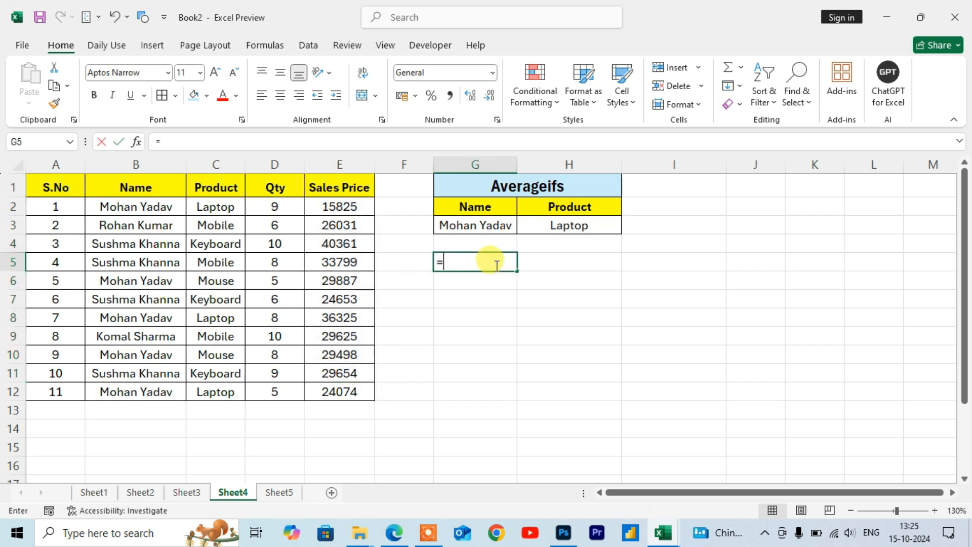
{"action": "type", "text": "averageifs"}
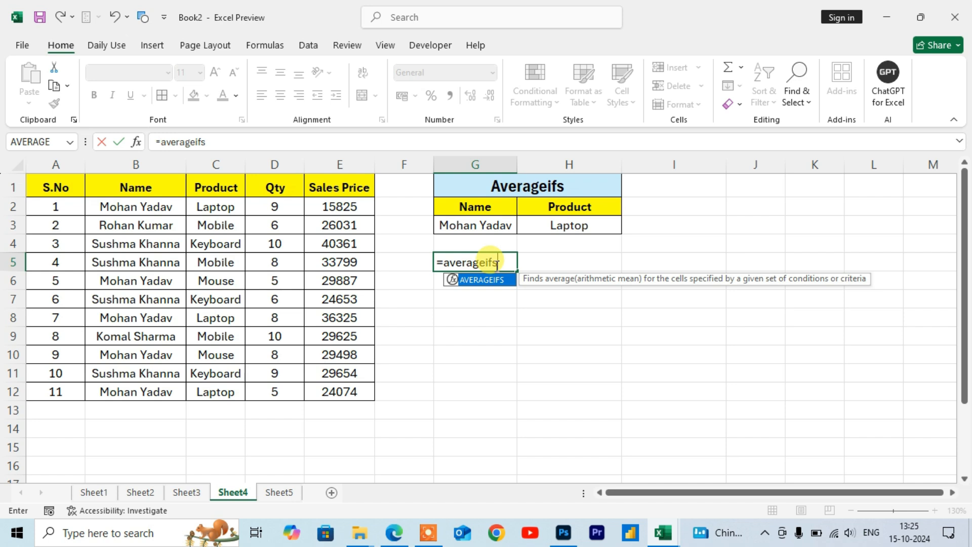
{"action": "key", "text": "Tab"}
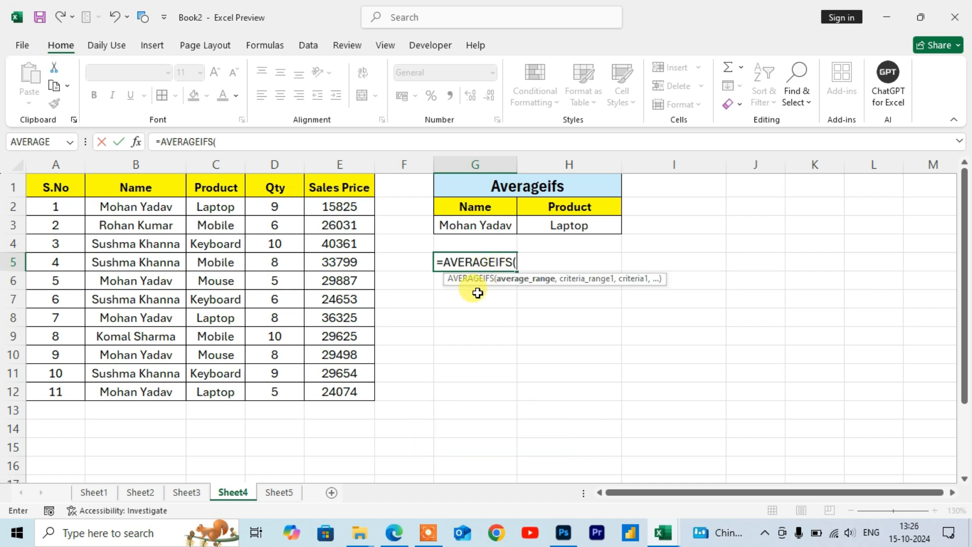
{"action": "left_click_drag", "start_coordinate": [337, 187], "coordinate": [354, 392]}
{"action": "type", "text": ","}
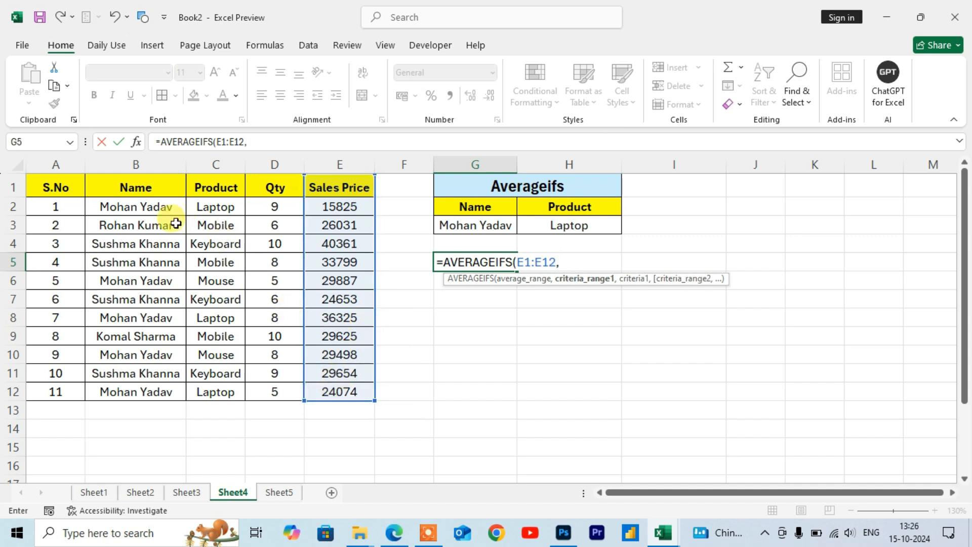
Add the Name column B1:B12 as the first criteria range and G3 as its criterion in the AVERAGEIFS formula
{"action": "left_click", "coordinate": [126, 190]}
{"action": "left_click_drag", "start_coordinate": [126, 199], "coordinate": [124, 390]}
{"action": "type", "text": ","}
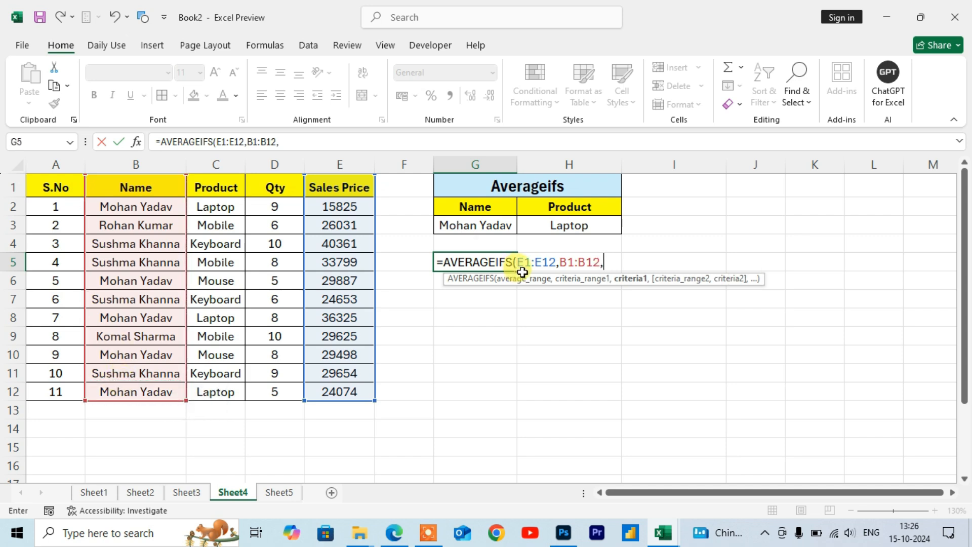
{"action": "left_click", "coordinate": [480, 225]}
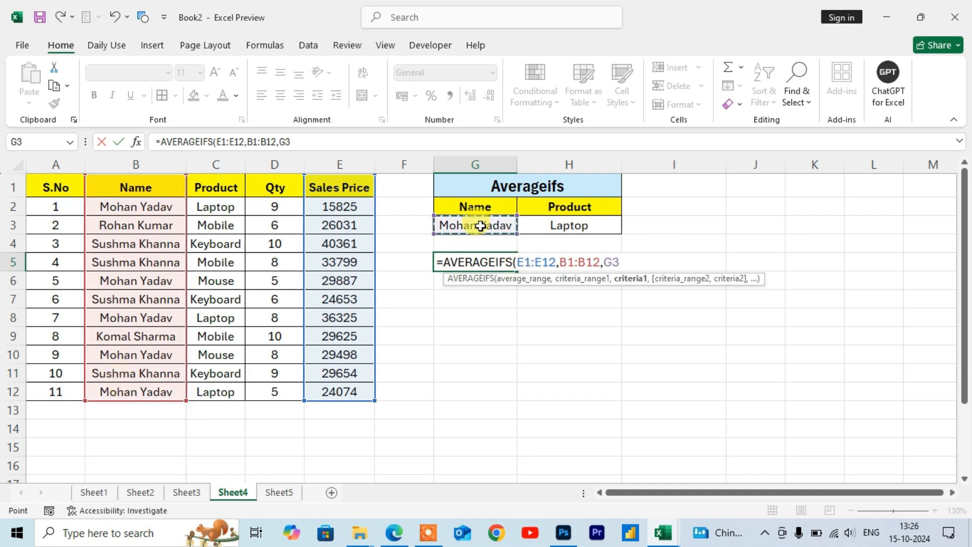
{"action": "type", "text": ","}
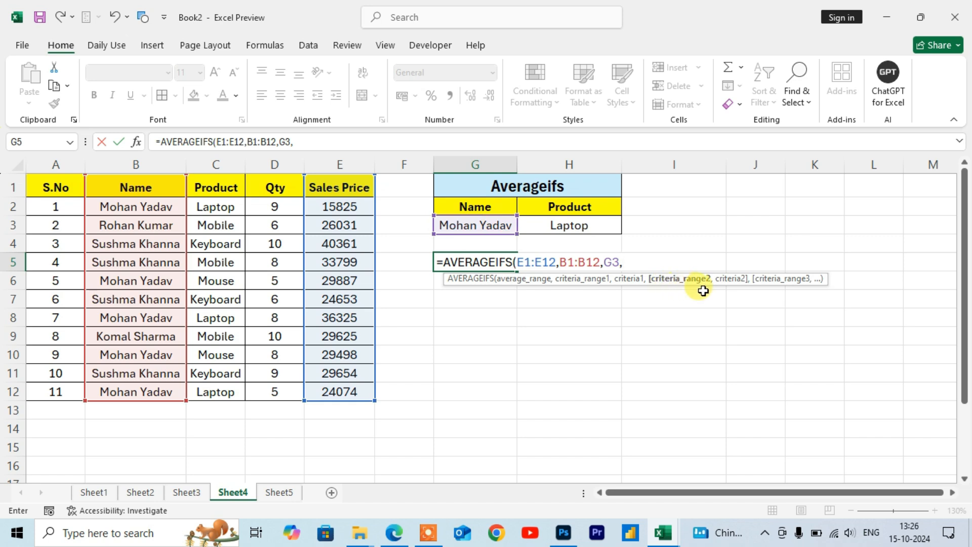
Complete the AVERAGEIFS formula in G5 with Product column C1:C12 and criterion H3, and check it against its criteria cells
{"action": "left_click_drag", "start_coordinate": [225, 193], "coordinate": [215, 390]}
{"action": "type", "text": ","}
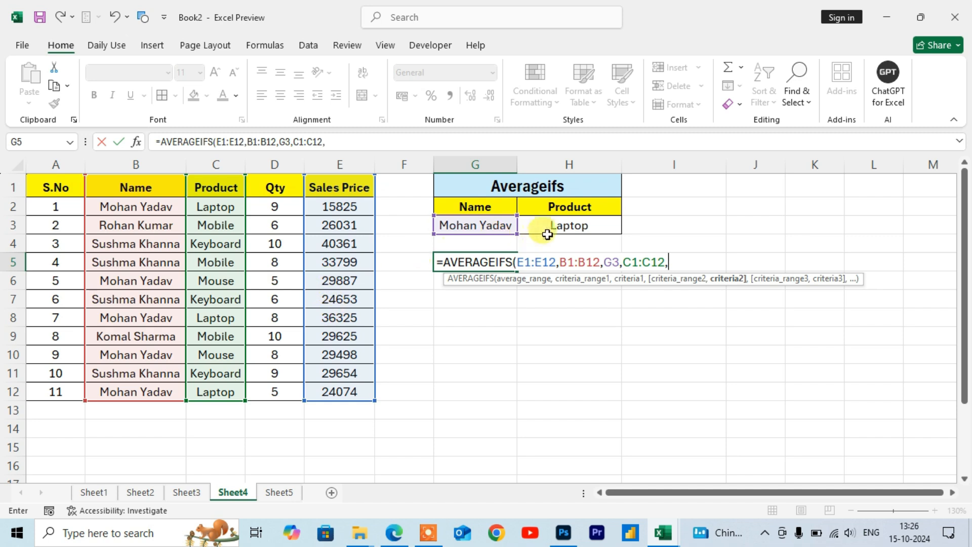
{"action": "left_click", "coordinate": [555, 221]}
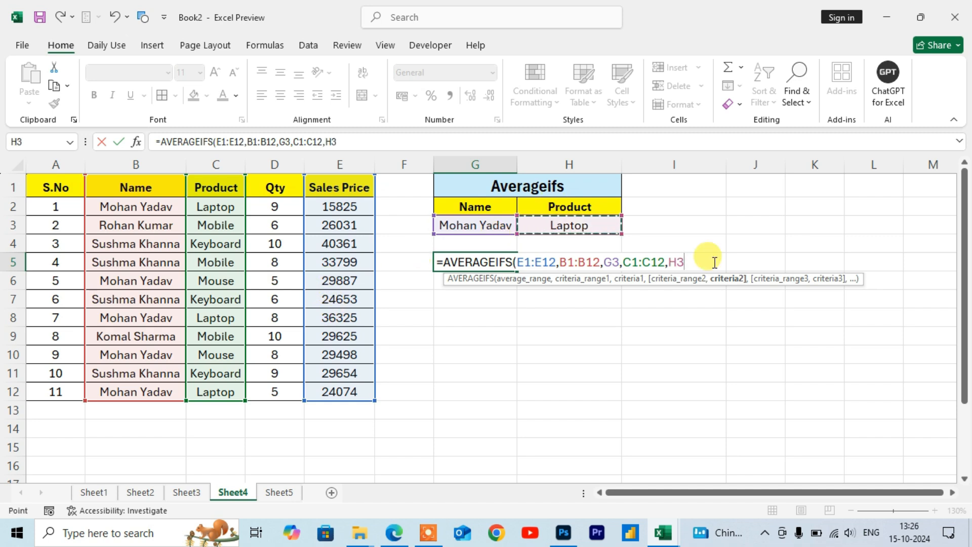
{"action": "type", "text": ")"}
{"action": "key", "text": "Return"}
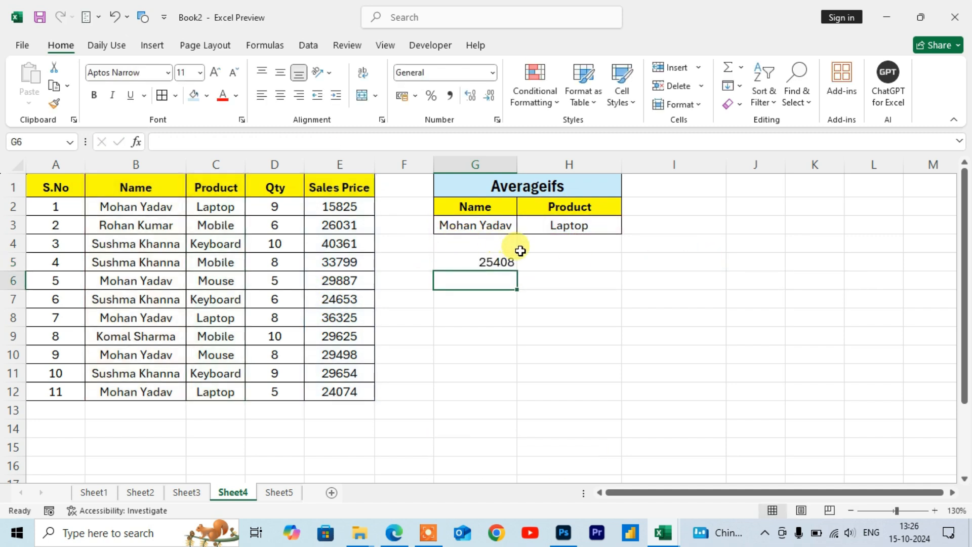
{"action": "left_click", "coordinate": [497, 261]}
{"action": "left_click", "coordinate": [500, 225]}
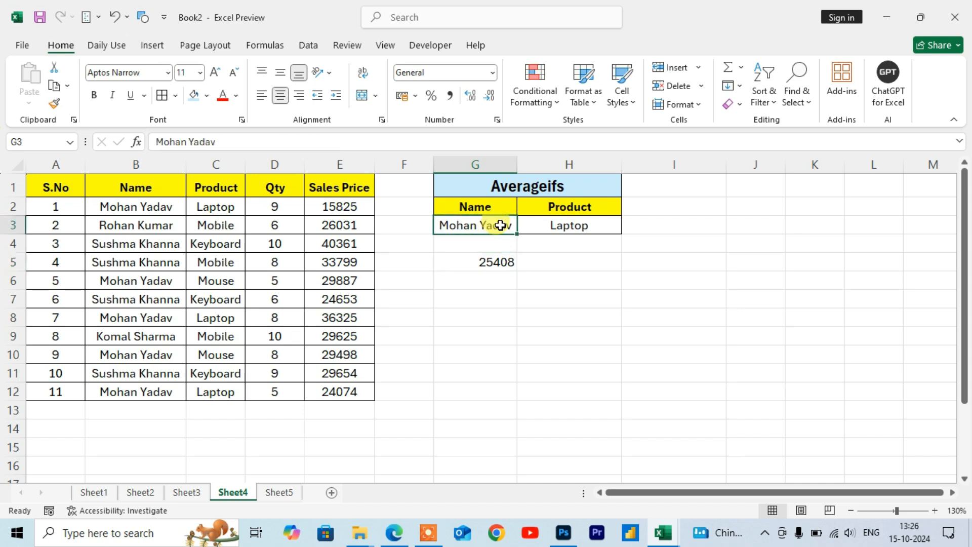
{"action": "left_click", "coordinate": [543, 224]}
{"action": "left_click", "coordinate": [493, 262]}
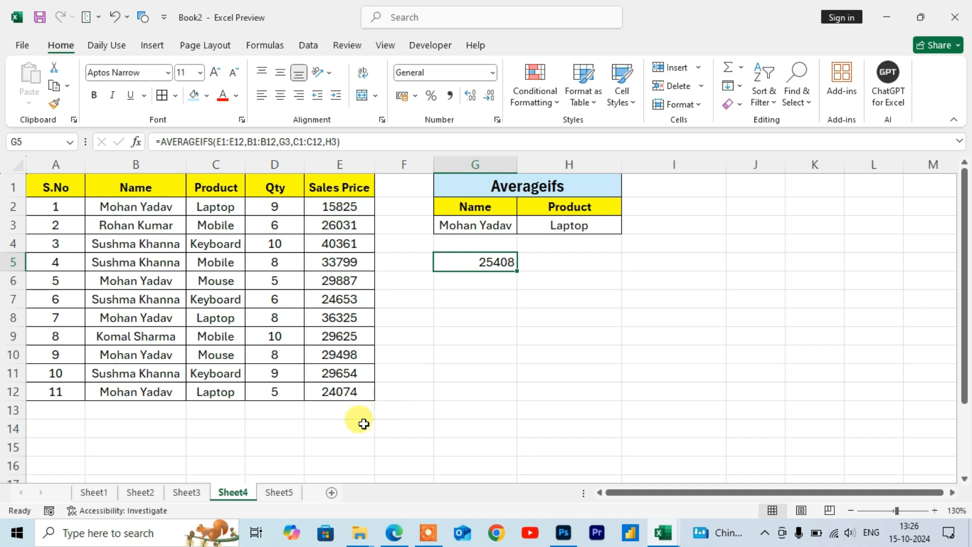
On Sheet5, begin a DAVERAGE formula in cell I4 with the whole sales table A1:G12 as the database
{"action": "left_click", "coordinate": [278, 492]}
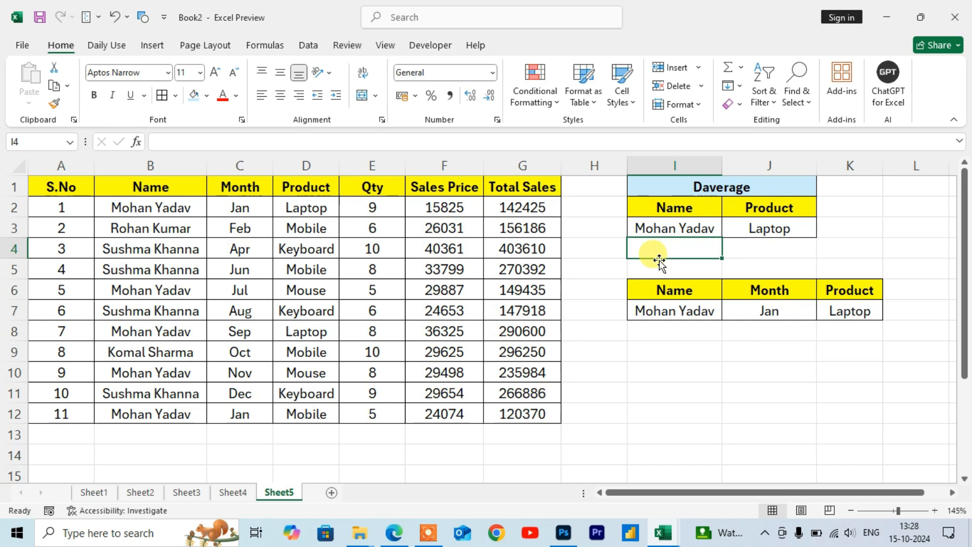
{"action": "type", "text": "=s"}
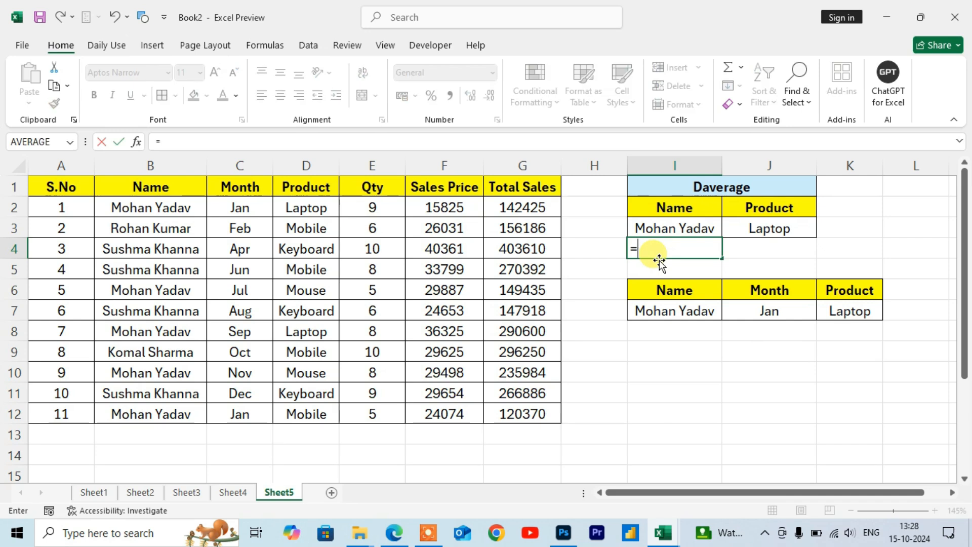
{"action": "key", "text": "Tab"}
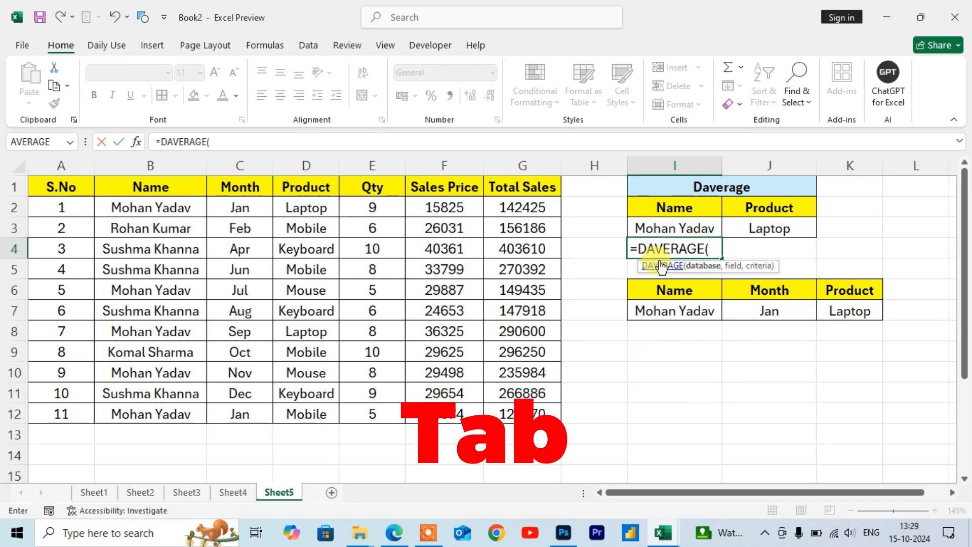
{"action": "left_click_drag", "start_coordinate": [63, 187], "coordinate": [533, 412]}
{"action": "type", "text": ","}
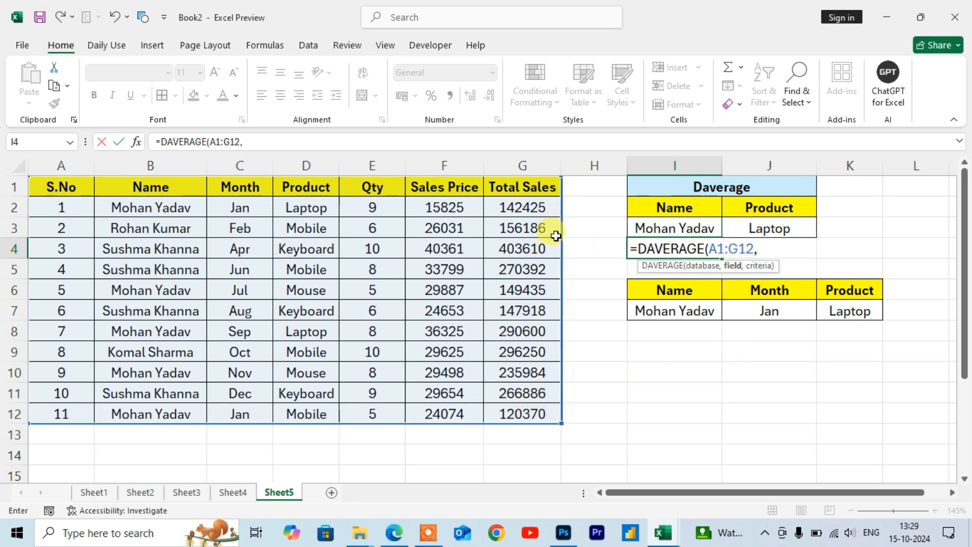
Complete the DAVERAGE formula in I4 with the Sales Price header F1 as the field and I2:J3 as the criteria
{"action": "left_click", "coordinate": [445, 189]}
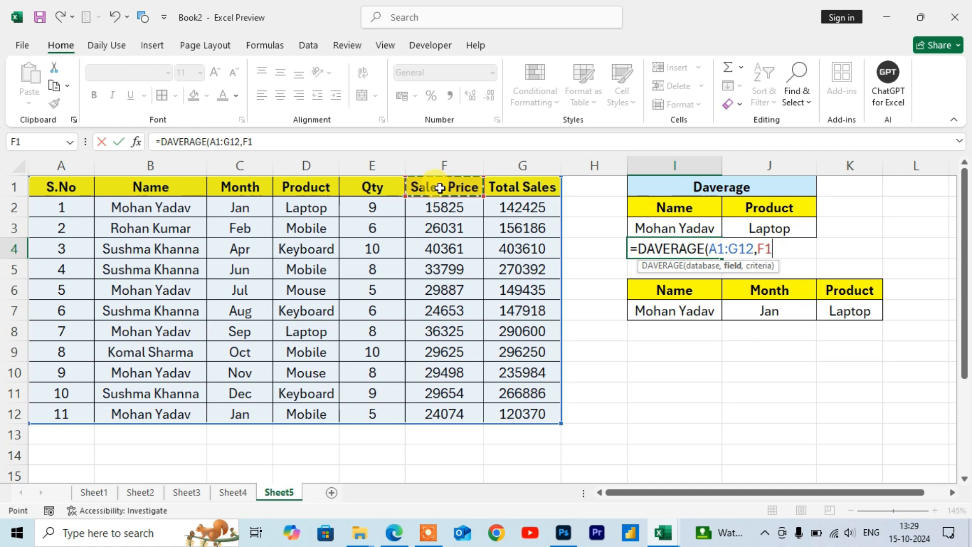
{"action": "type", "text": ","}
{"action": "left_click_drag", "start_coordinate": [663, 211], "coordinate": [779, 232]}
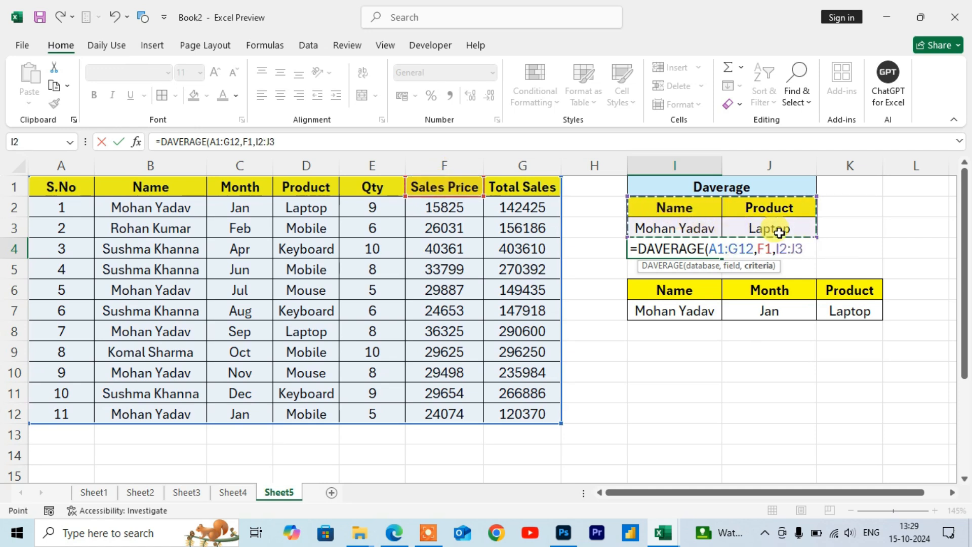
{"action": "key", "text": "Return"}
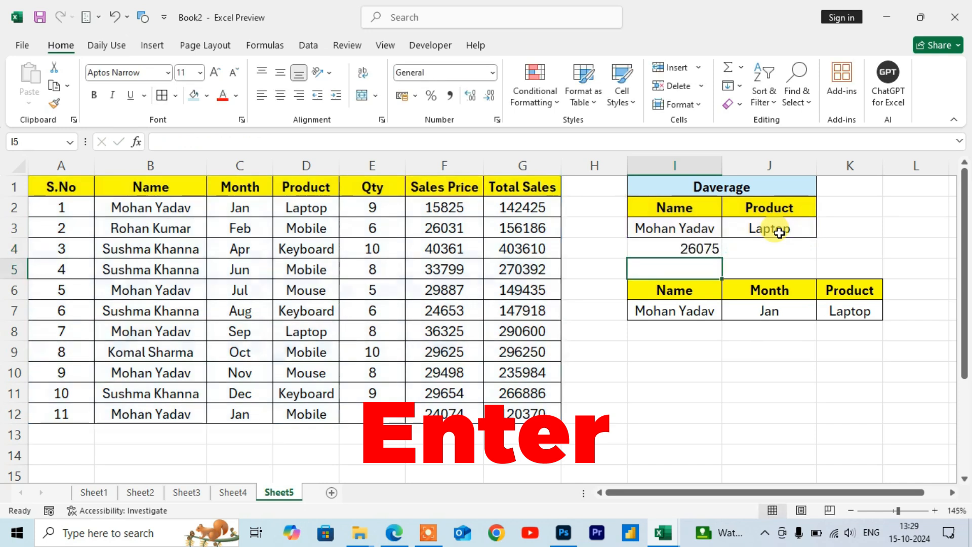
{"action": "left_click", "coordinate": [685, 249]}
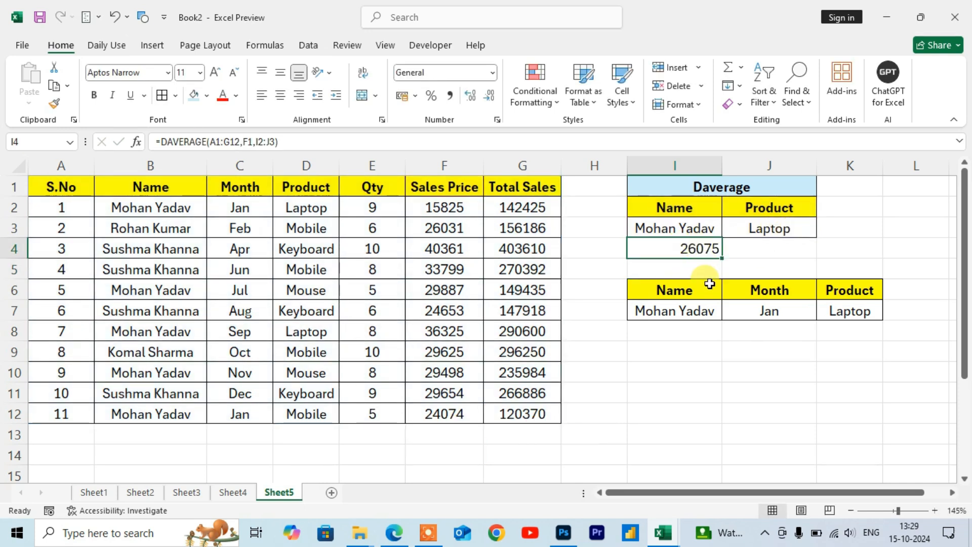
Begin a DAVERAGE formula in cell I9 for the Name, Month and Product criteria, using A1:G12 as the database
{"action": "left_click_drag", "start_coordinate": [677, 308], "coordinate": [839, 310]}
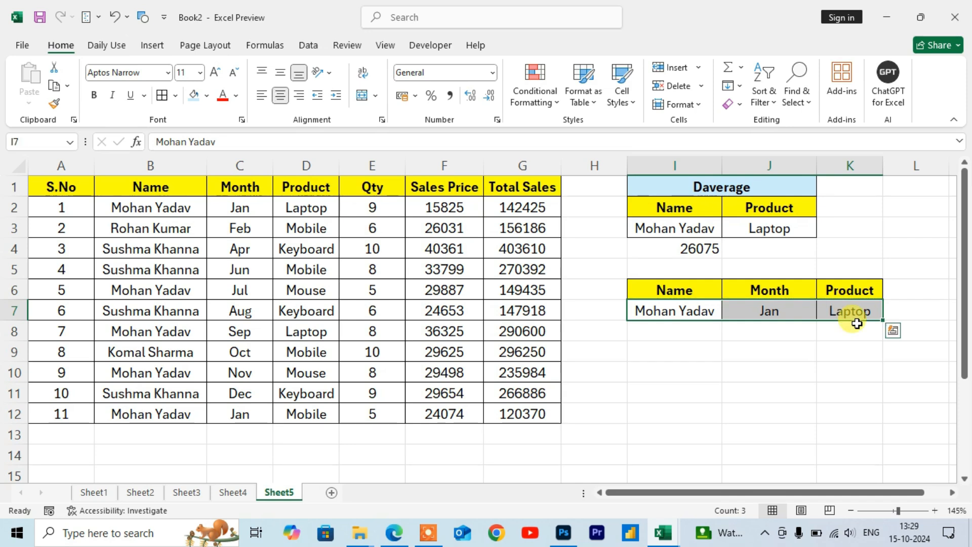
{"action": "left_click", "coordinate": [685, 355]}
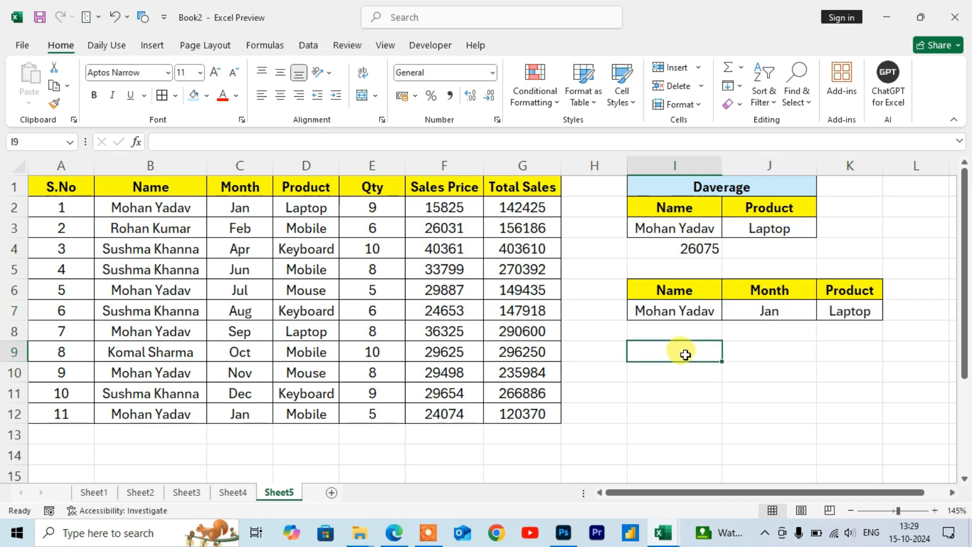
{"action": "type", "text": "=davera"}
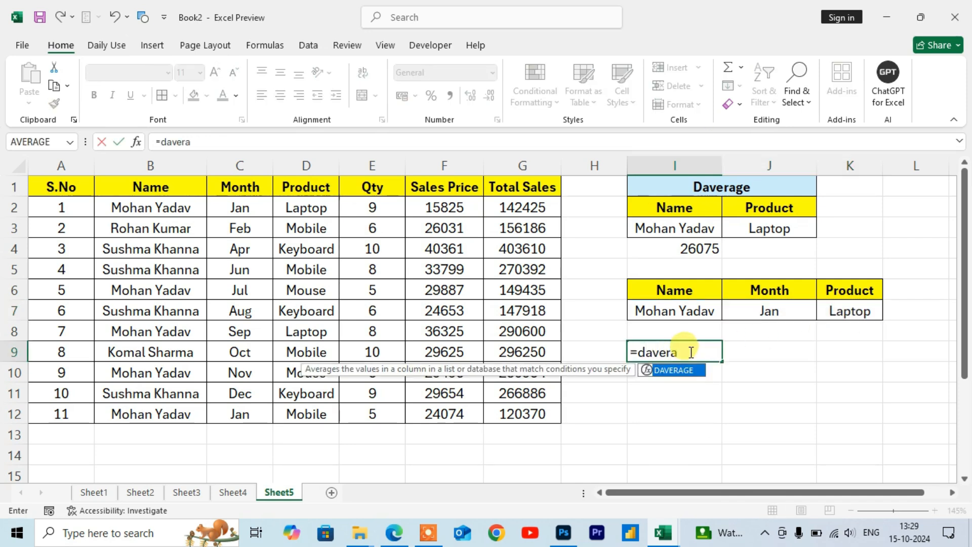
{"action": "key", "text": "Tab"}
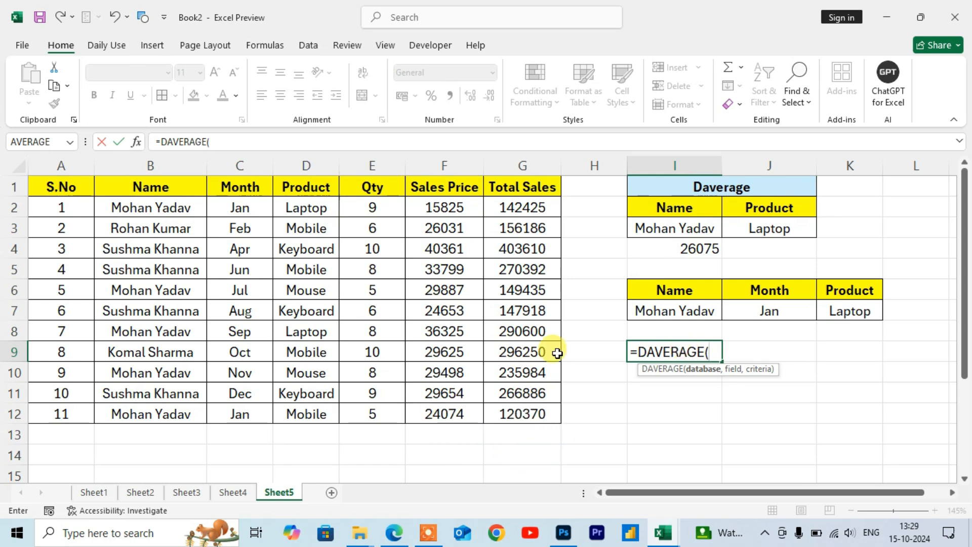
{"action": "left_click_drag", "start_coordinate": [51, 191], "coordinate": [496, 406]}
{"action": "type", "text": ","}
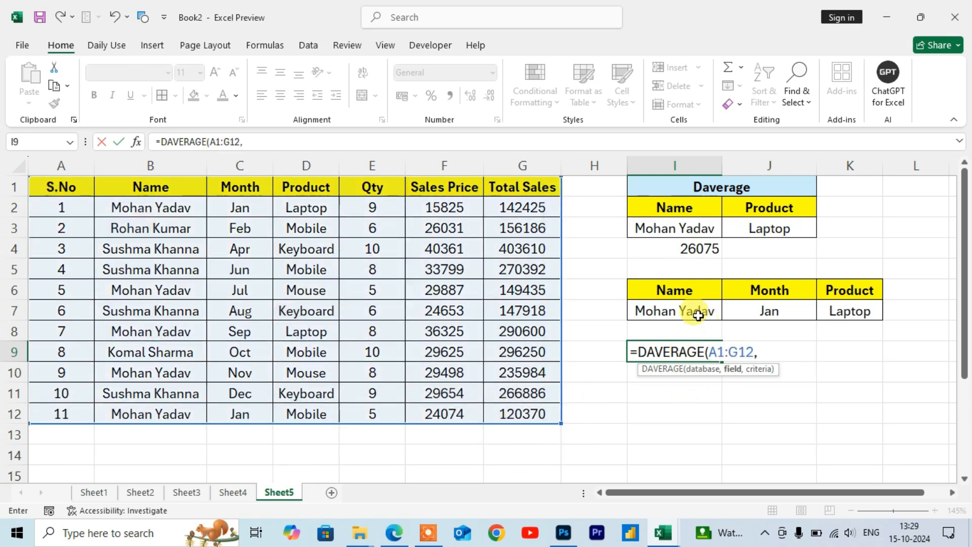
Complete the DAVERAGE formula in I9 with field F1 and criteria range I6:K7, and check it against the criteria row
{"action": "left_click", "coordinate": [451, 189]}
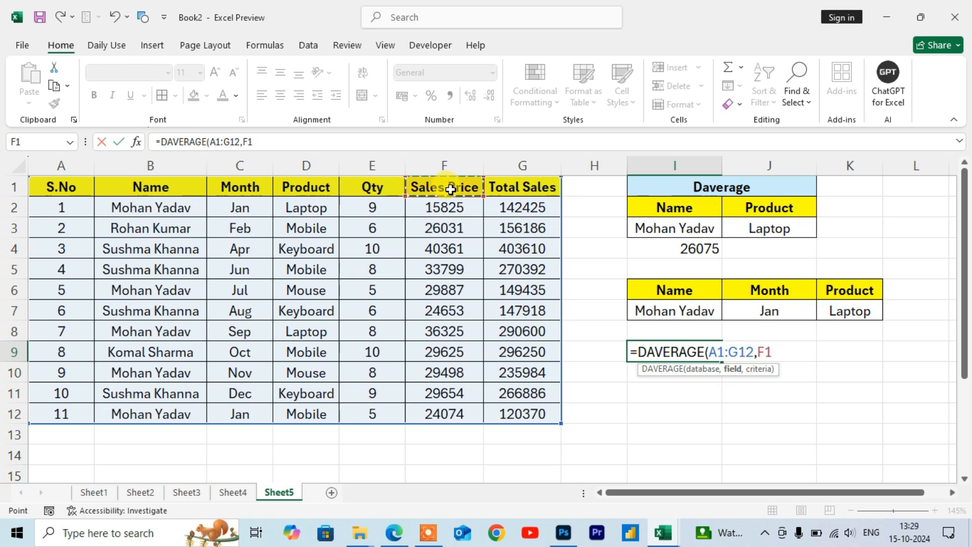
{"action": "type", "text": ","}
{"action": "left_click_drag", "start_coordinate": [678, 289], "coordinate": [843, 311]}
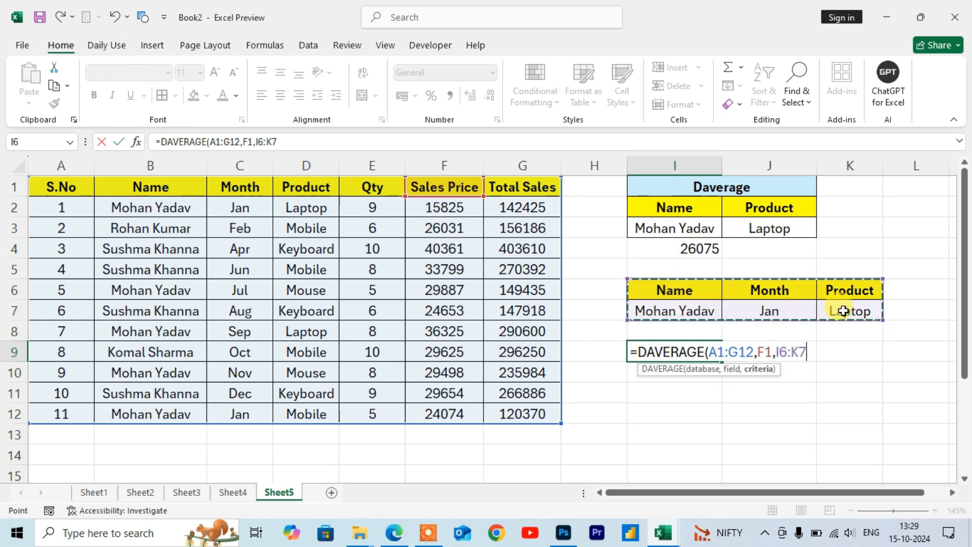
{"action": "type", "text": ")"}
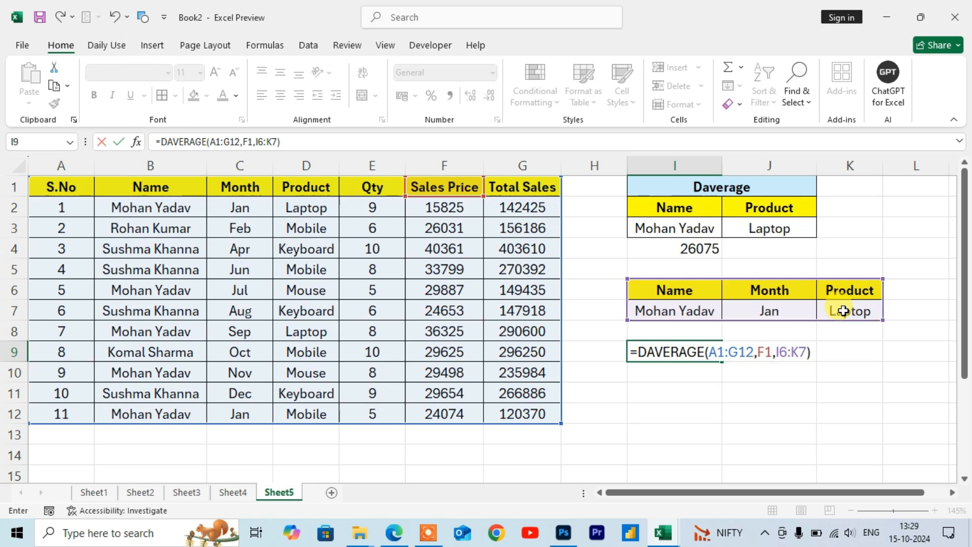
{"action": "key", "text": "Return"}
{"action": "left_click_drag", "start_coordinate": [681, 310], "coordinate": [851, 311]}
{"action": "left_click", "coordinate": [702, 353]}
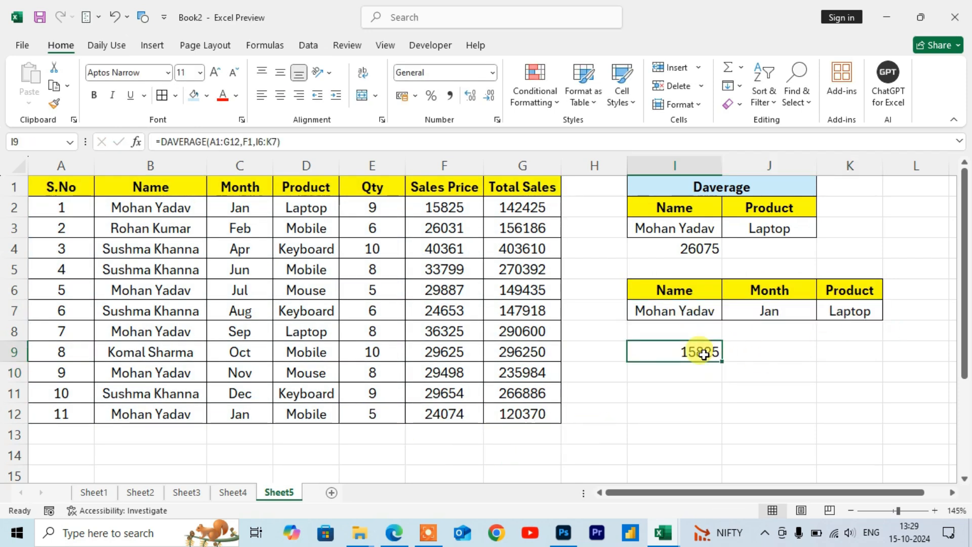
Review the averaging examples across Sheet1 to Sheet5, returning to the AVERAGEIF table on Sheet3
{"action": "left_click", "coordinate": [684, 409]}
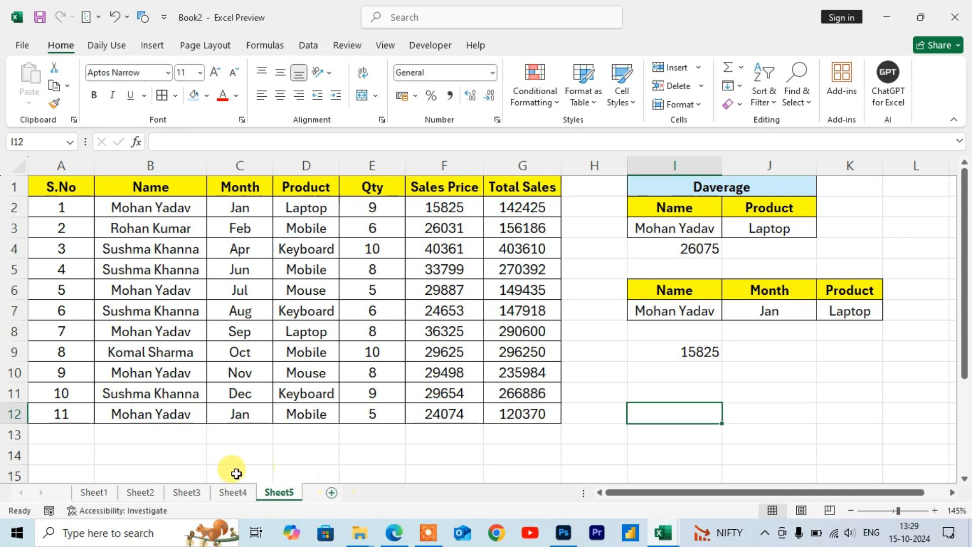
{"action": "left_click", "coordinate": [92, 499]}
{"action": "left_click", "coordinate": [140, 499]}
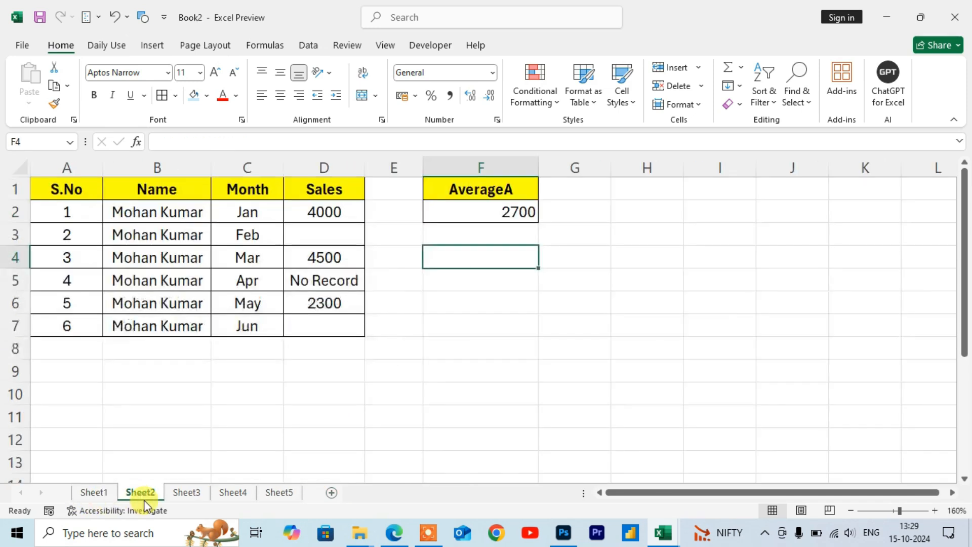
{"action": "left_click", "coordinate": [183, 499]}
{"action": "left_click", "coordinate": [226, 495]}
{"action": "left_click", "coordinate": [278, 498]}
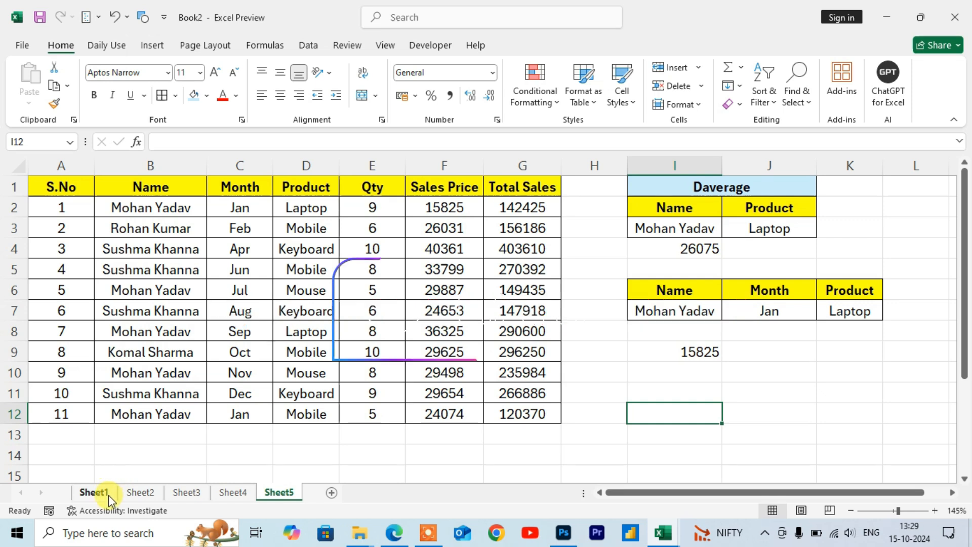
{"action": "left_click", "coordinate": [108, 494]}
{"action": "left_click", "coordinate": [152, 491]}
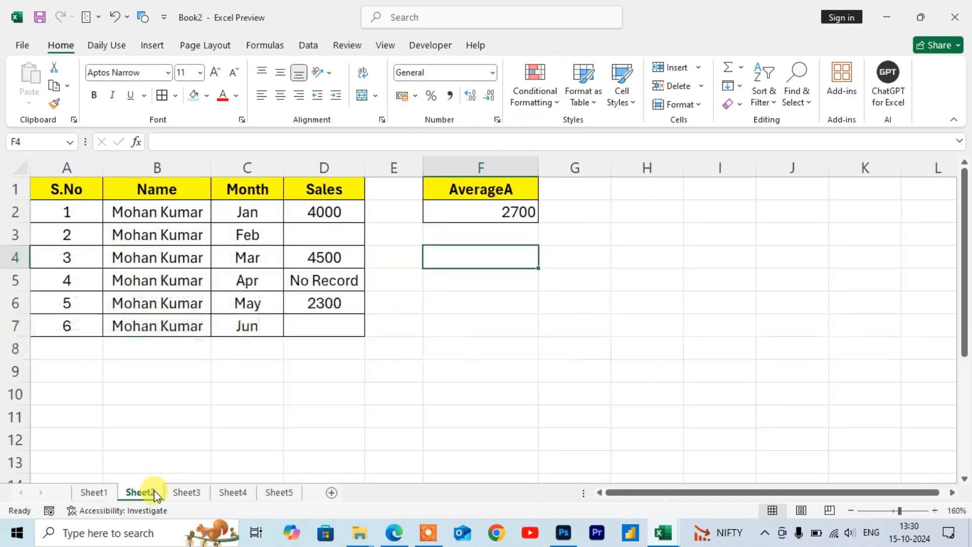
{"action": "left_click", "coordinate": [197, 495]}
{"action": "left_click", "coordinate": [455, 320]}
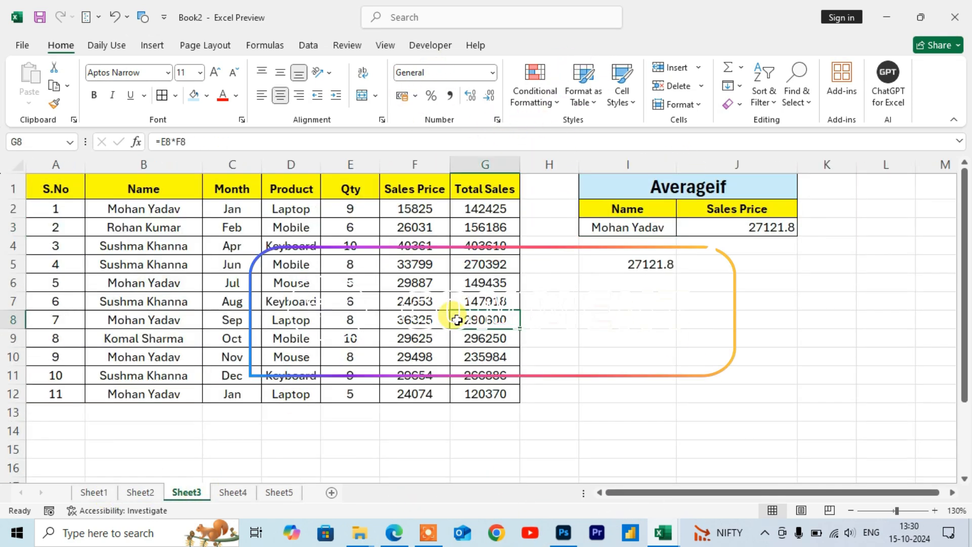